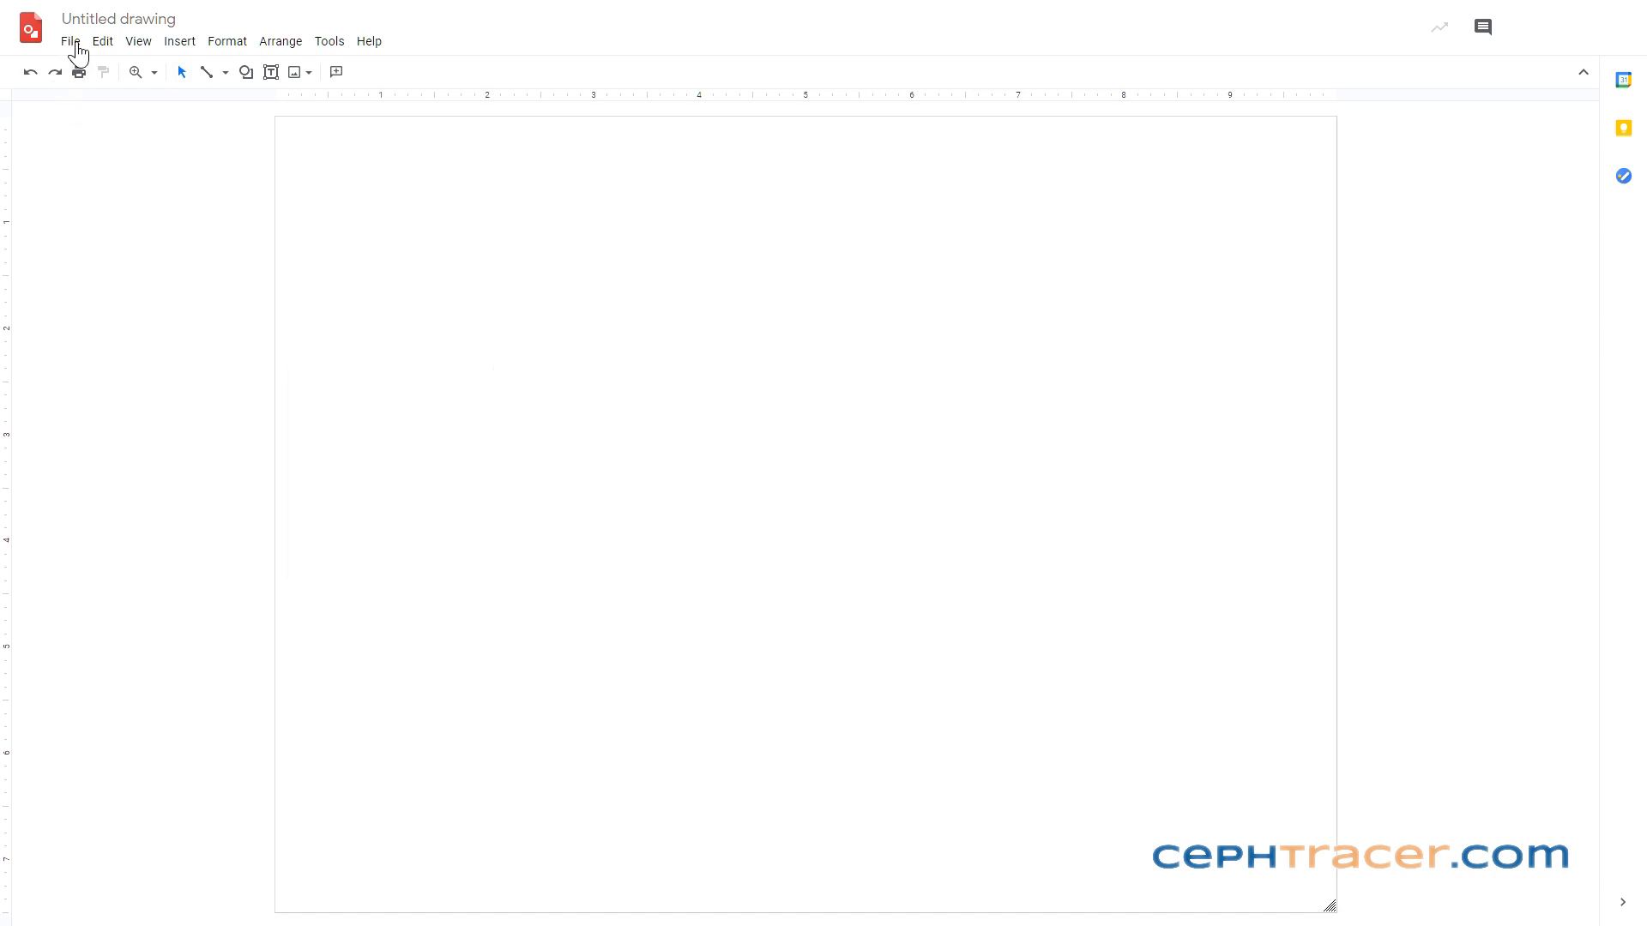
Set the drawing's page size to a custom 1049 × 688 pixels
{"action": "left_click", "coordinate": [72, 43]}
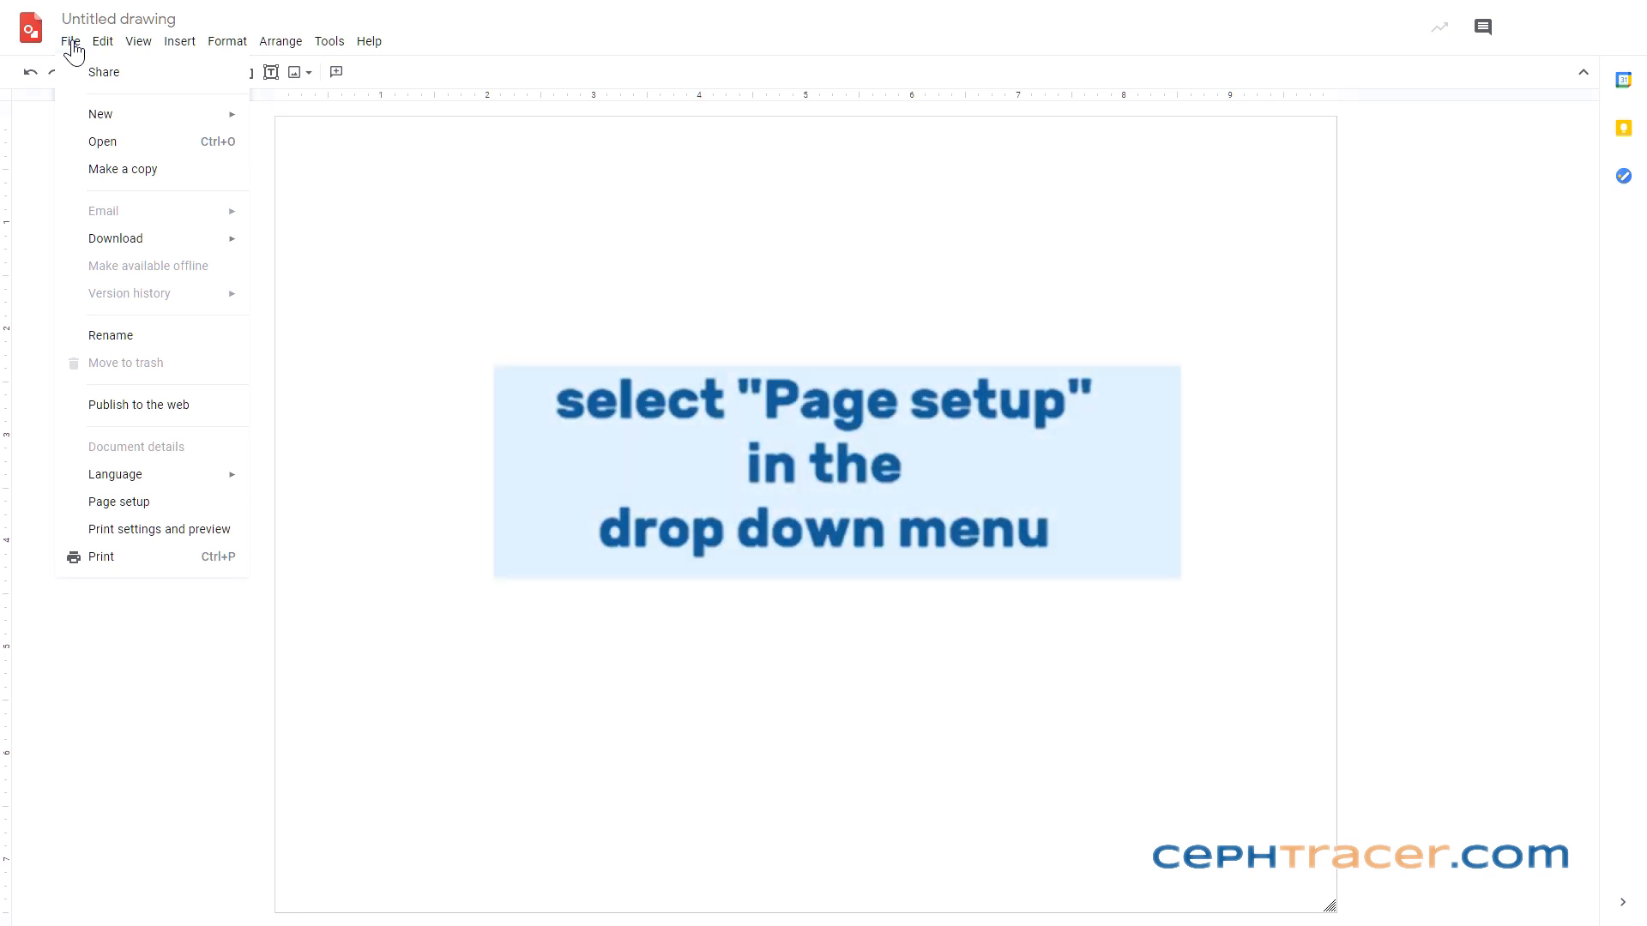
{"action": "left_click", "coordinate": [107, 504]}
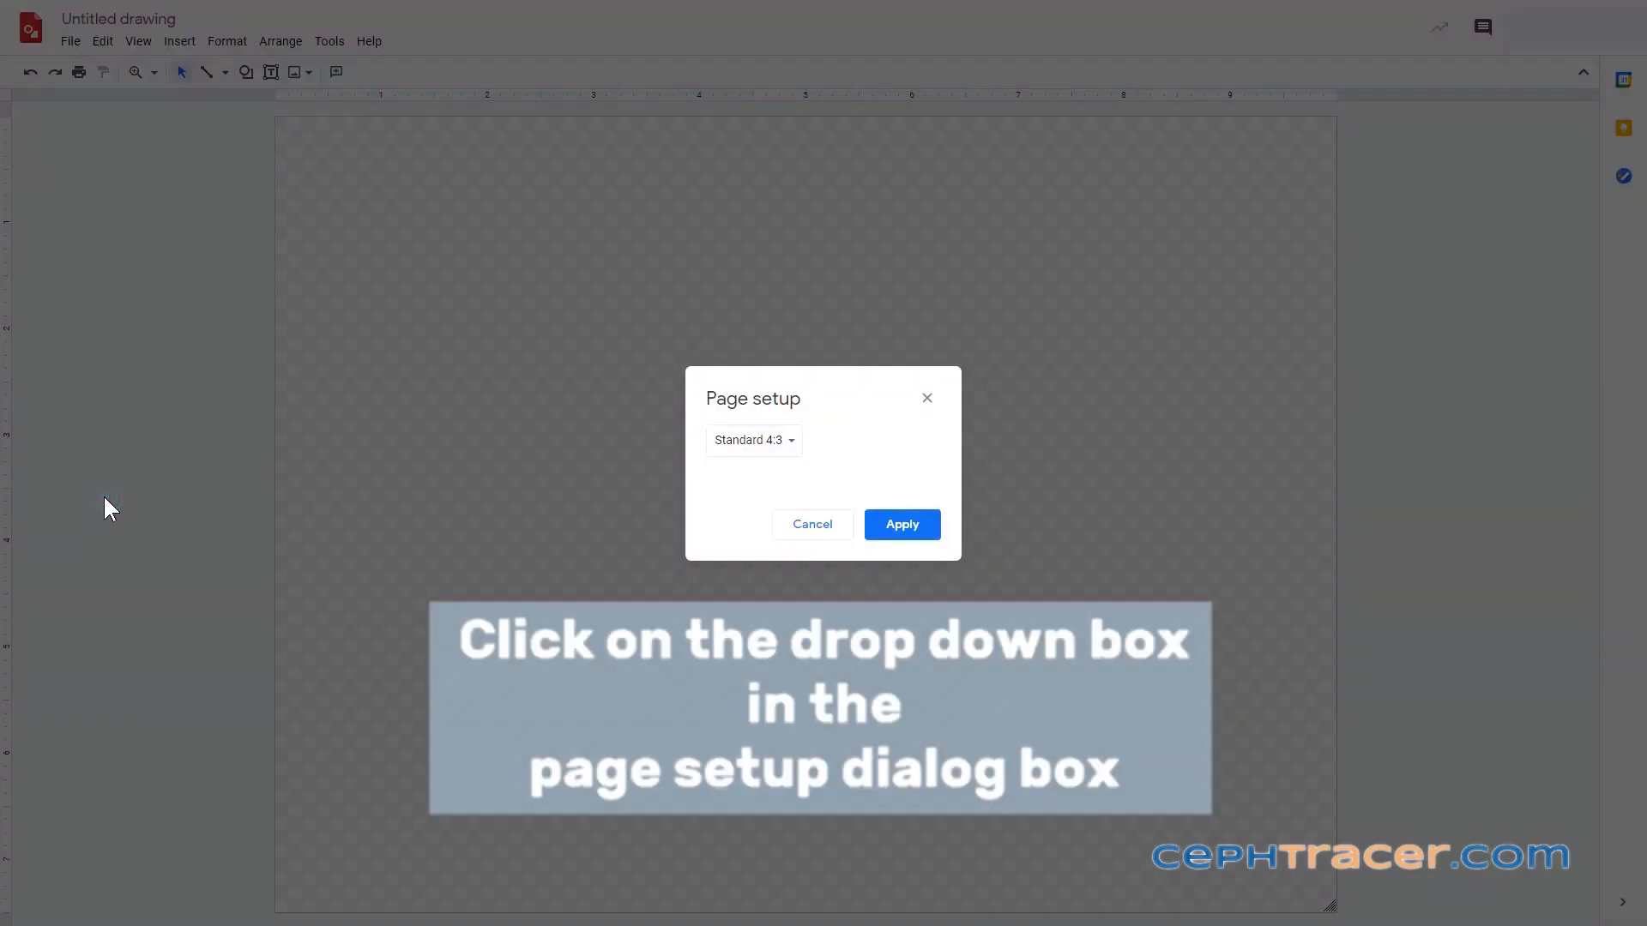
{"action": "left_click", "coordinate": [733, 445]}
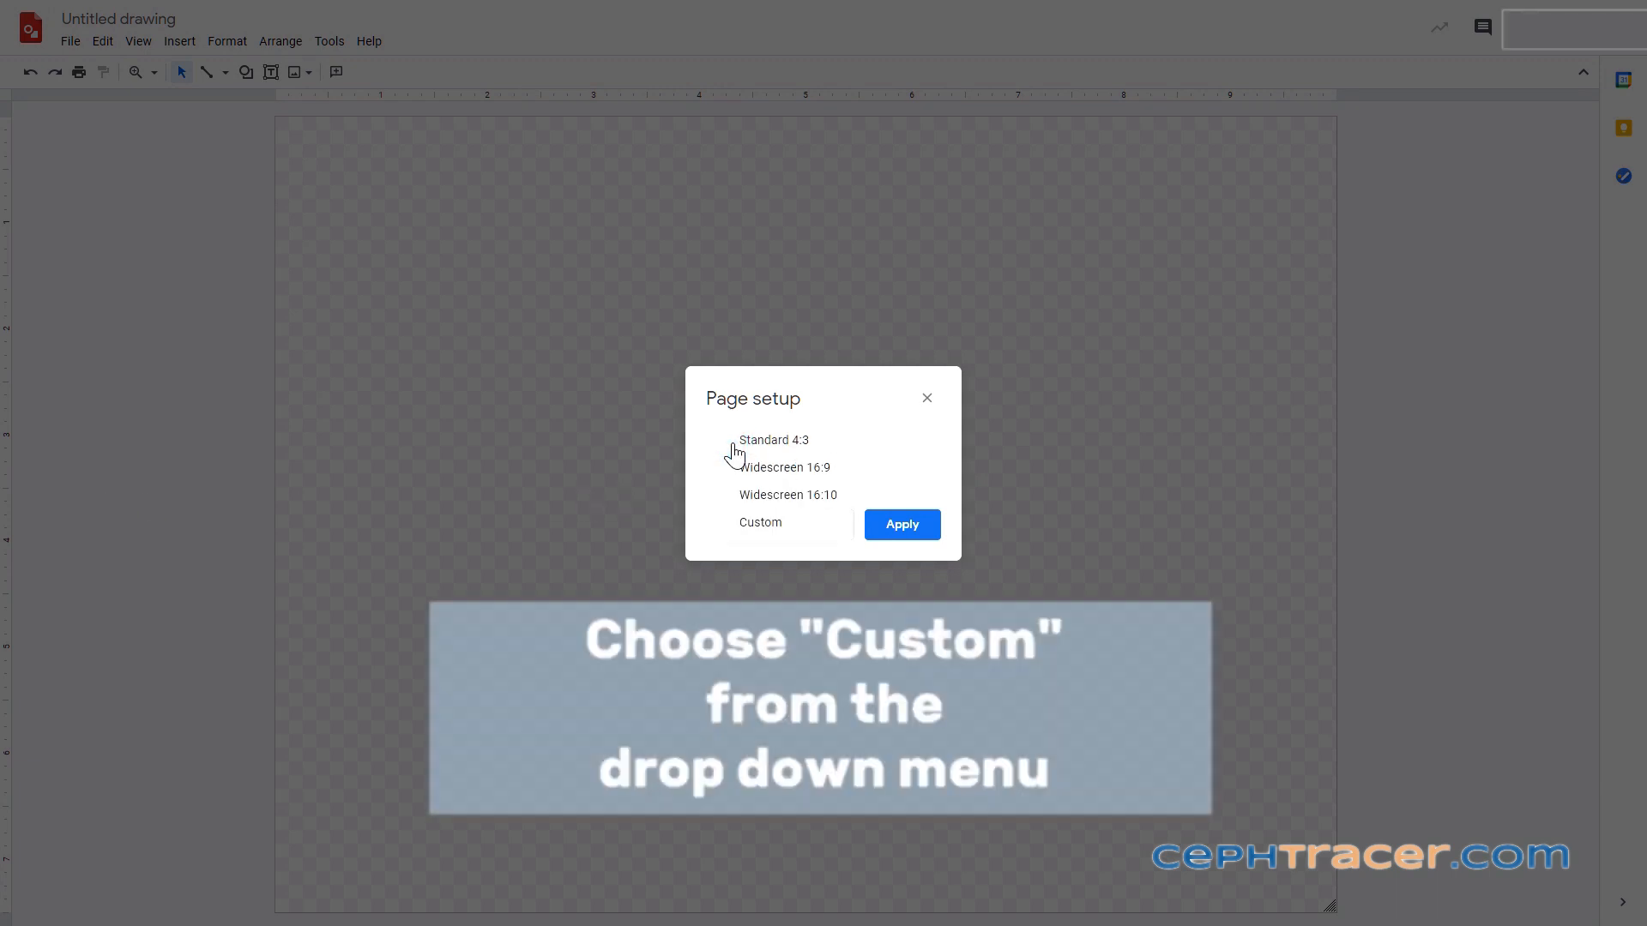
{"action": "left_click", "coordinate": [743, 526]}
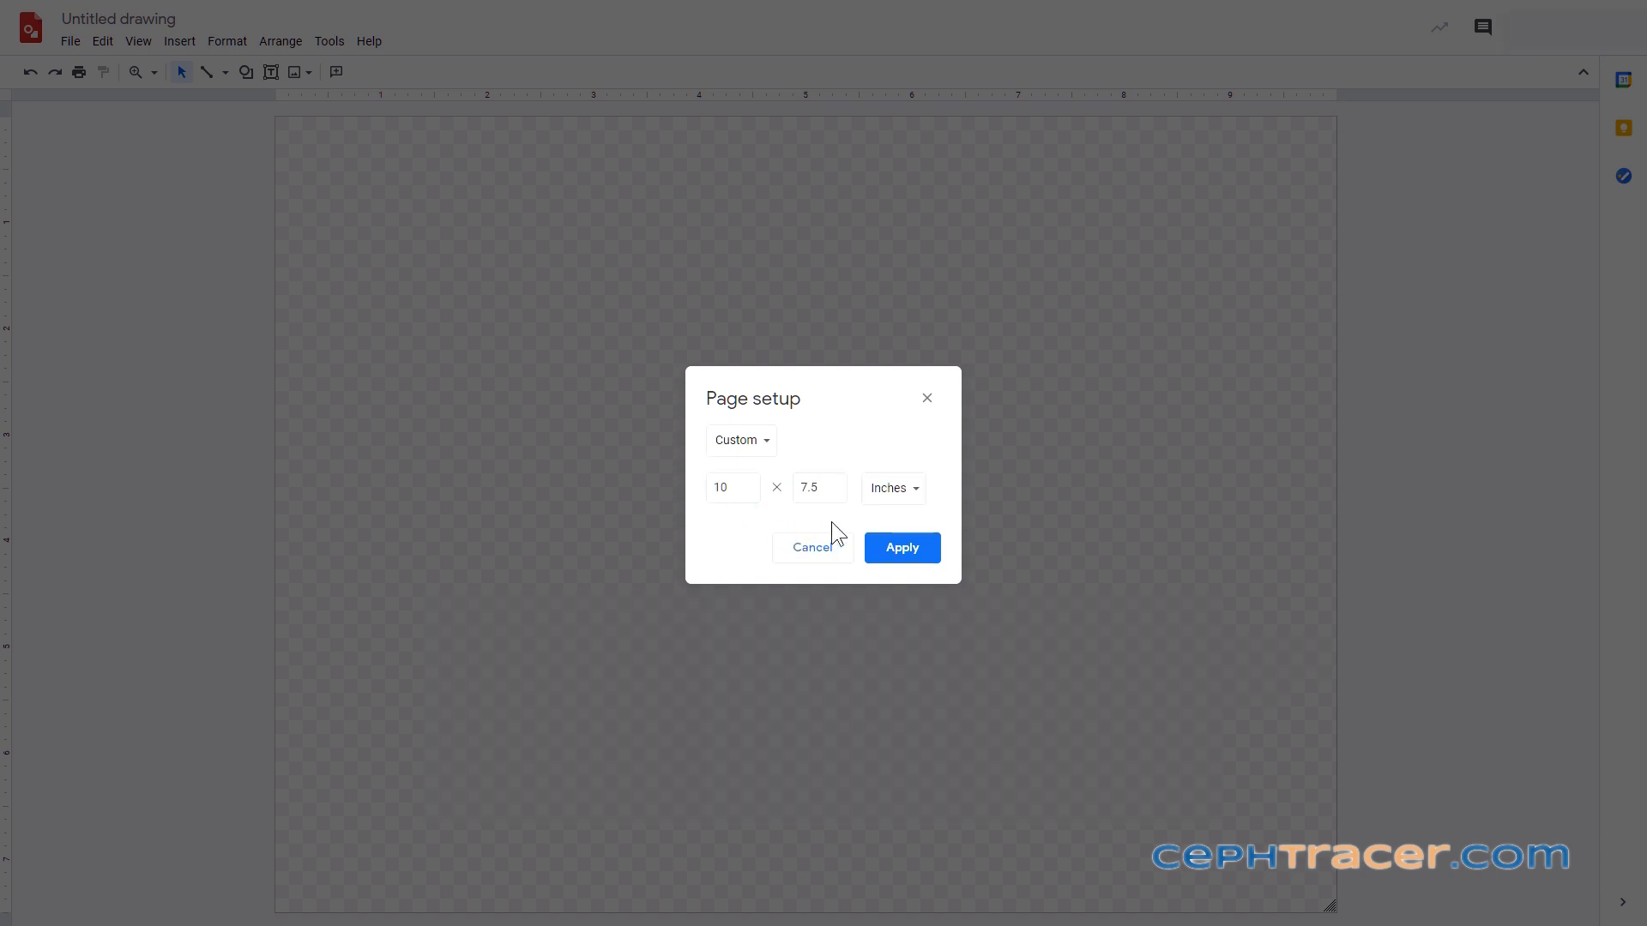
{"action": "left_click", "coordinate": [886, 498]}
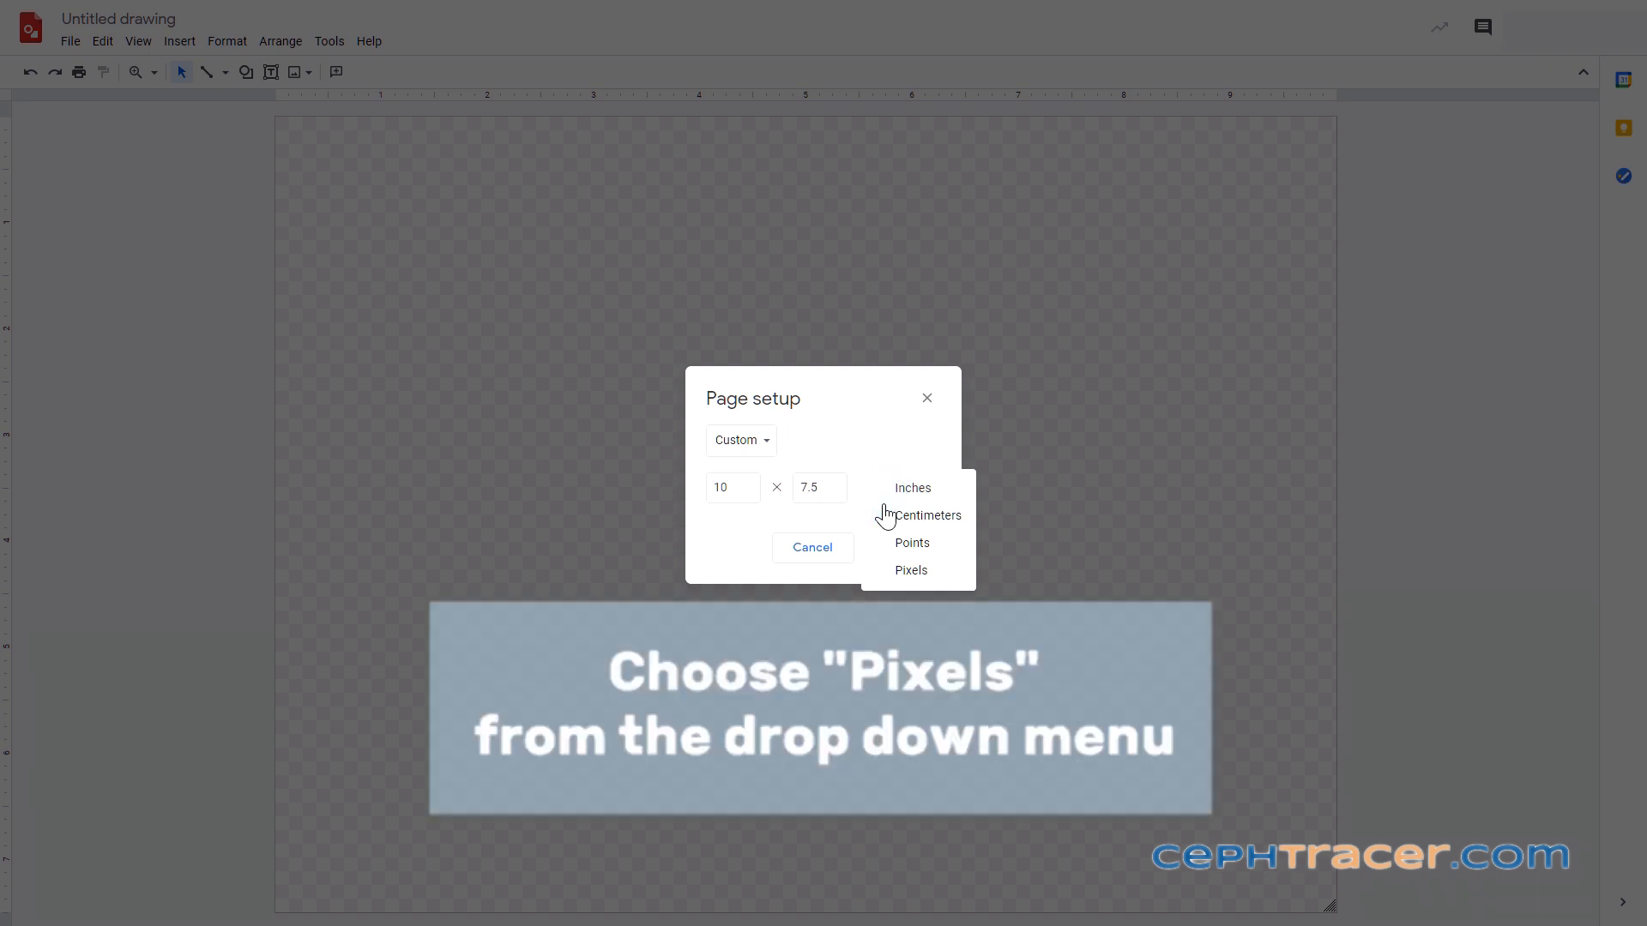
{"action": "left_click", "coordinate": [893, 569]}
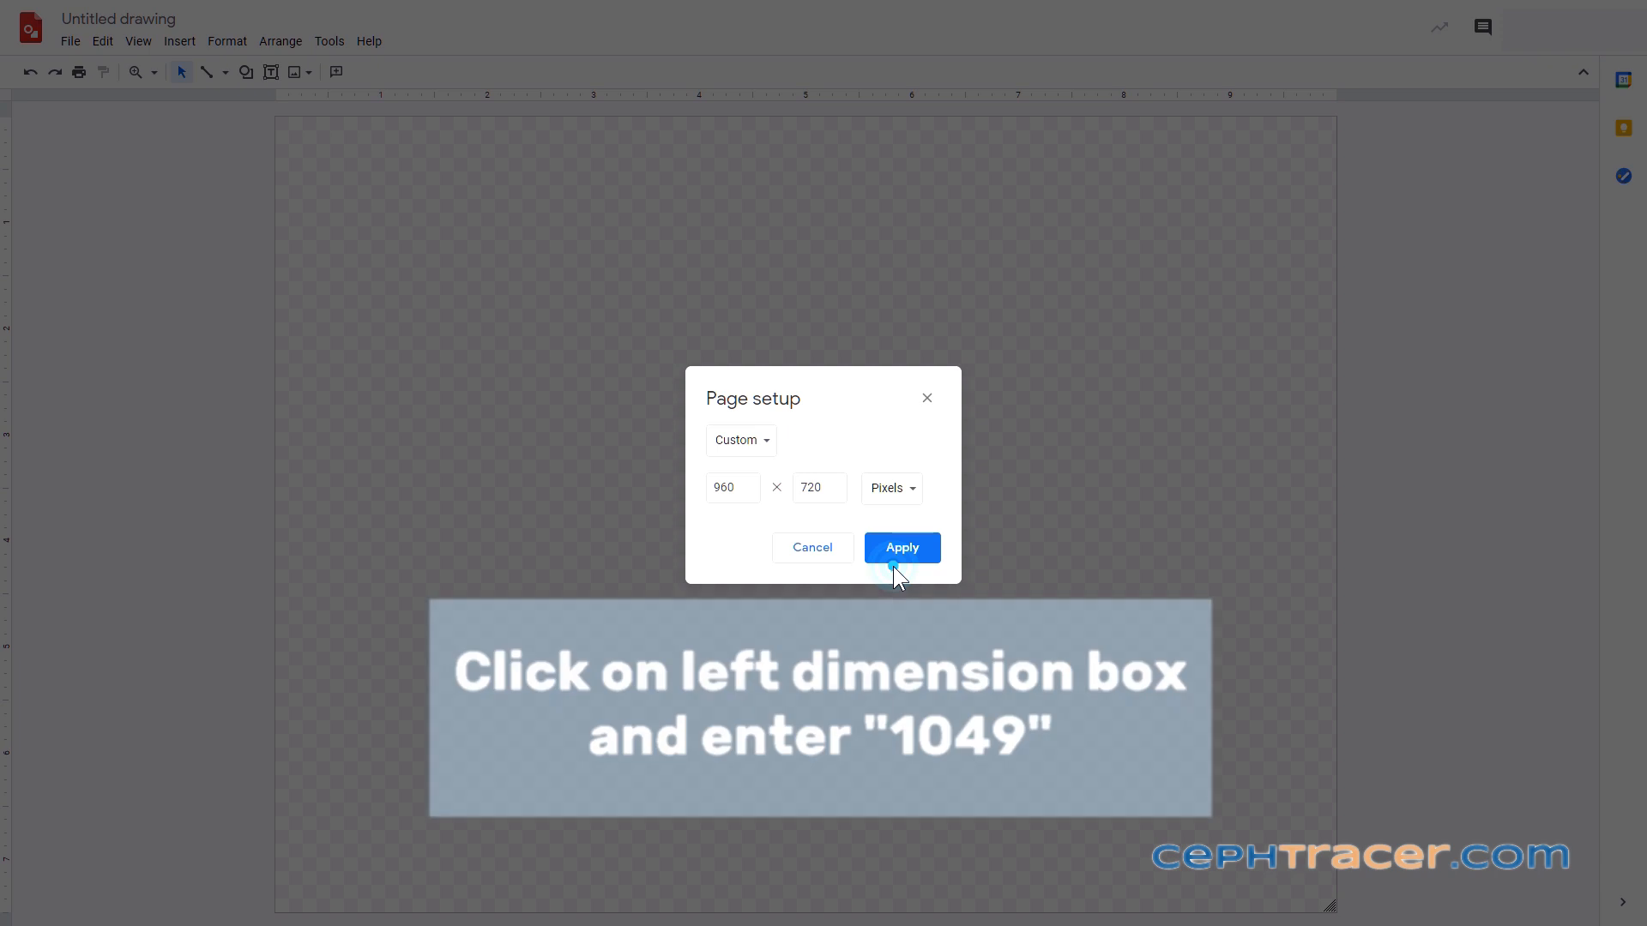
{"action": "left_click", "coordinate": [730, 493]}
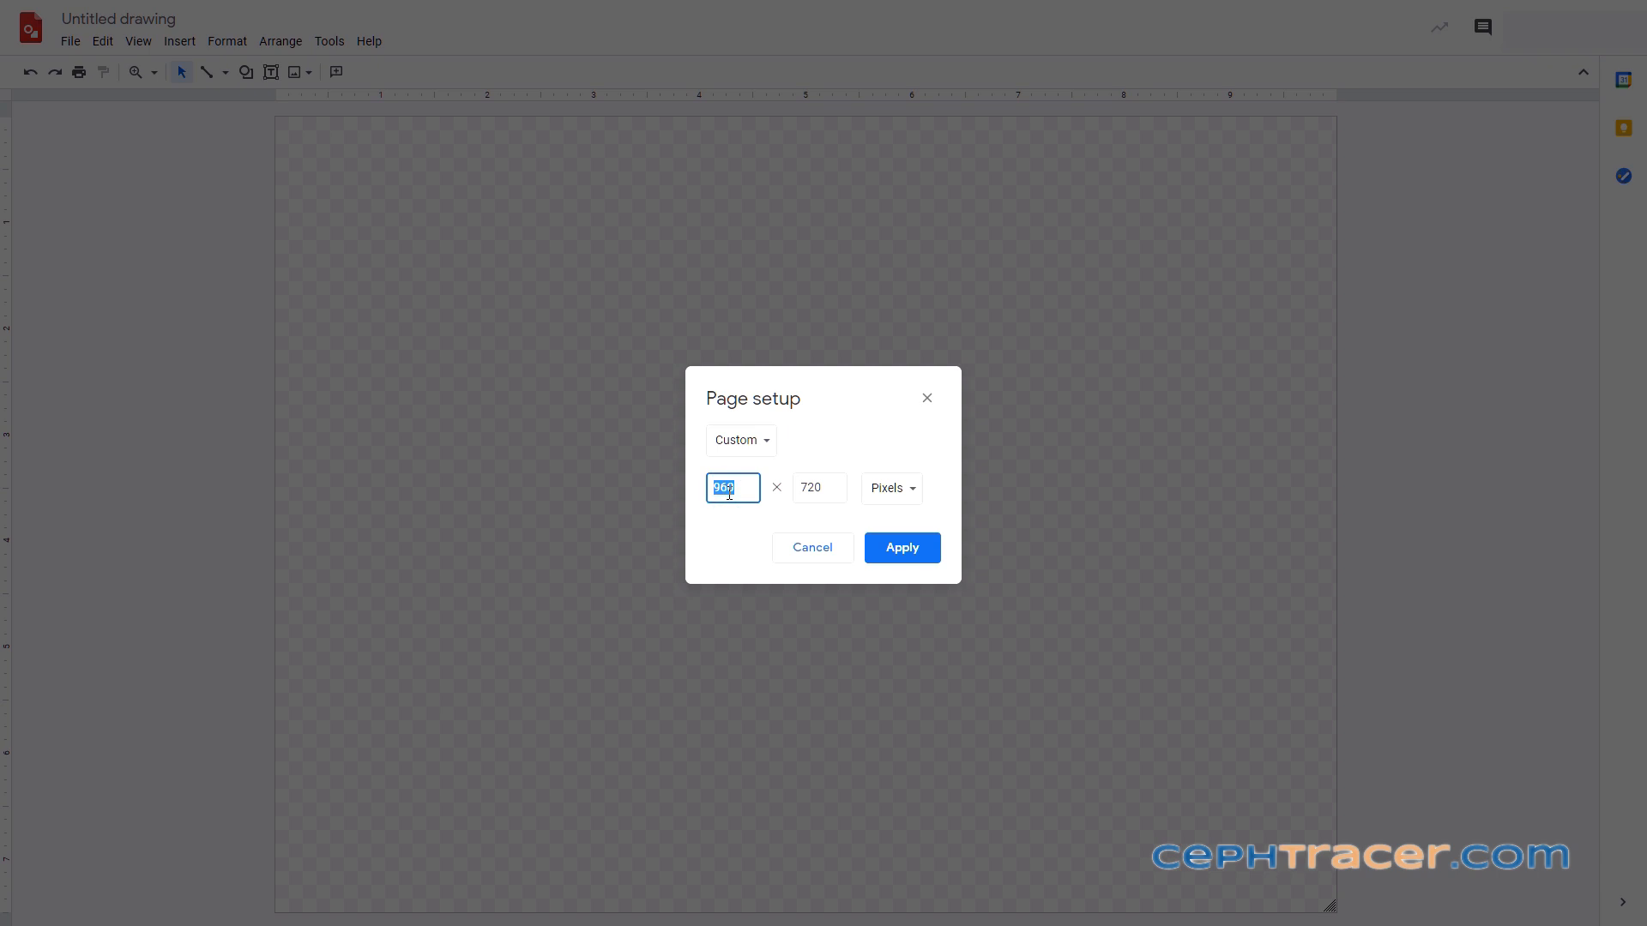
{"action": "type", "text": "1049"}
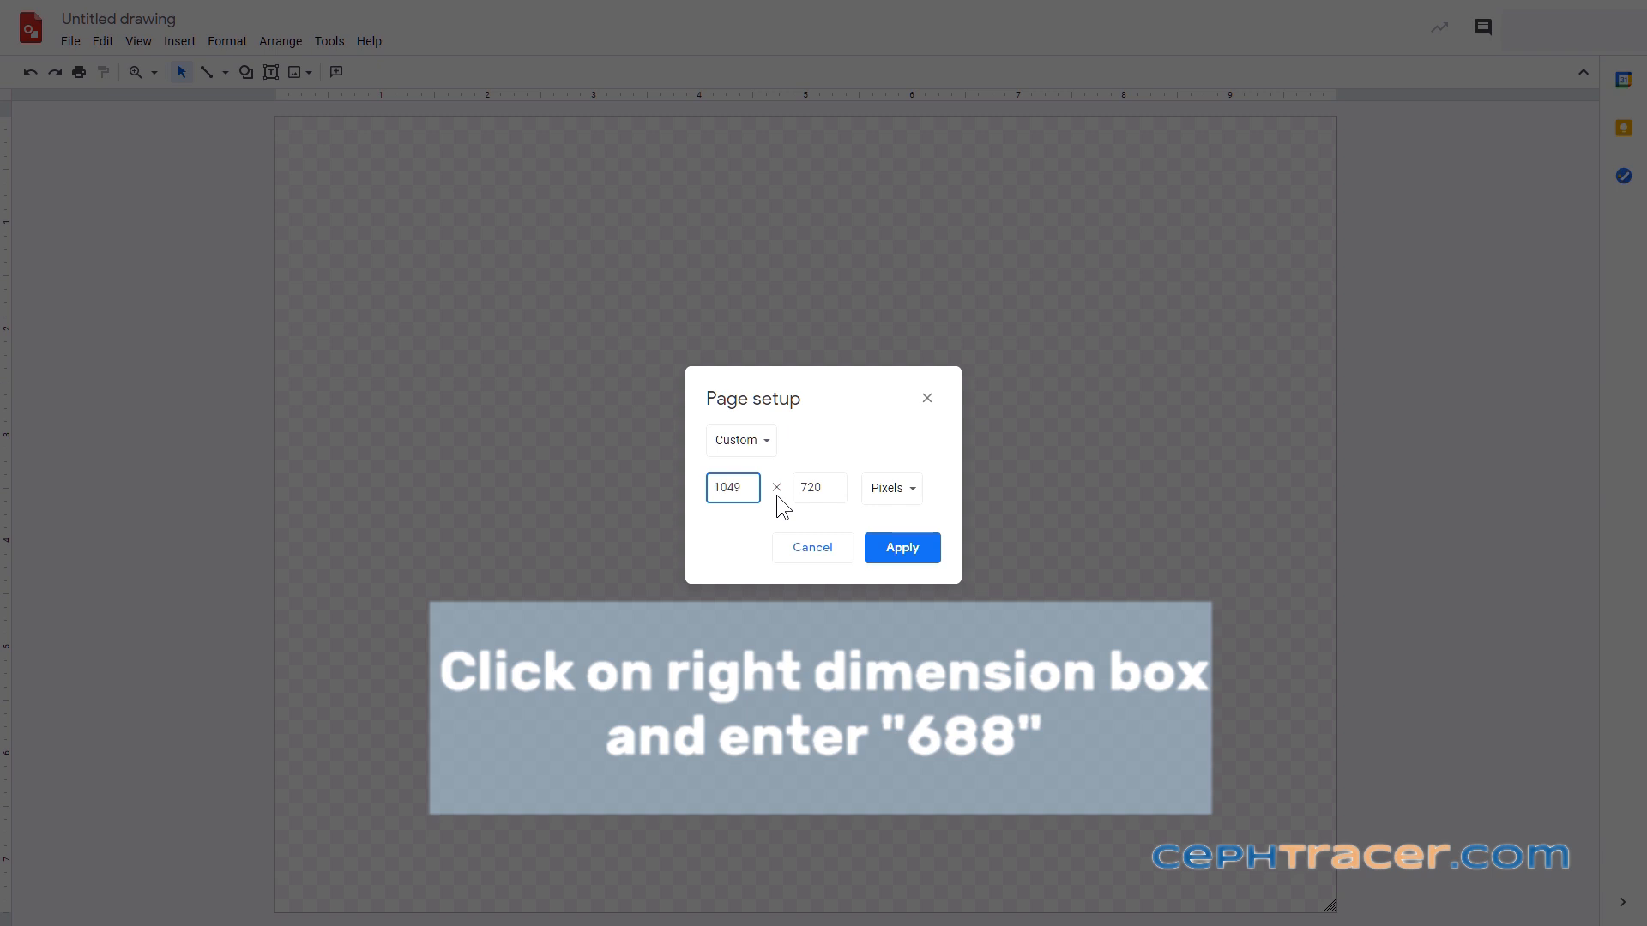
{"action": "double_click", "coordinate": [828, 488]}
{"action": "type", "text": "688"}
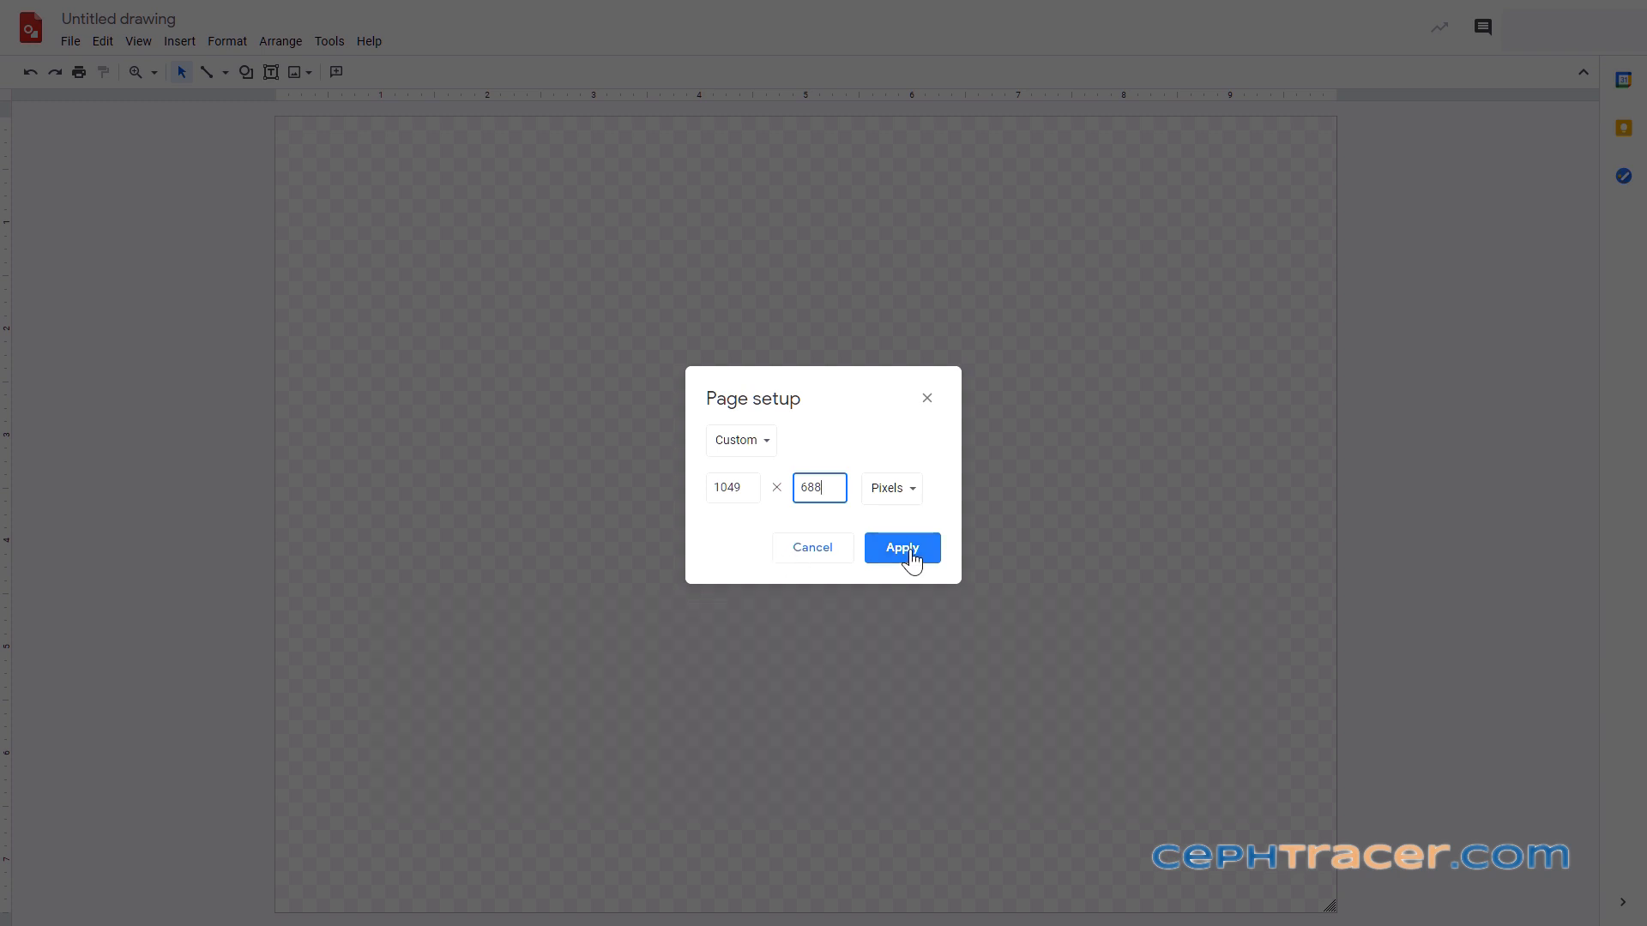
{"action": "left_click", "coordinate": [906, 554]}
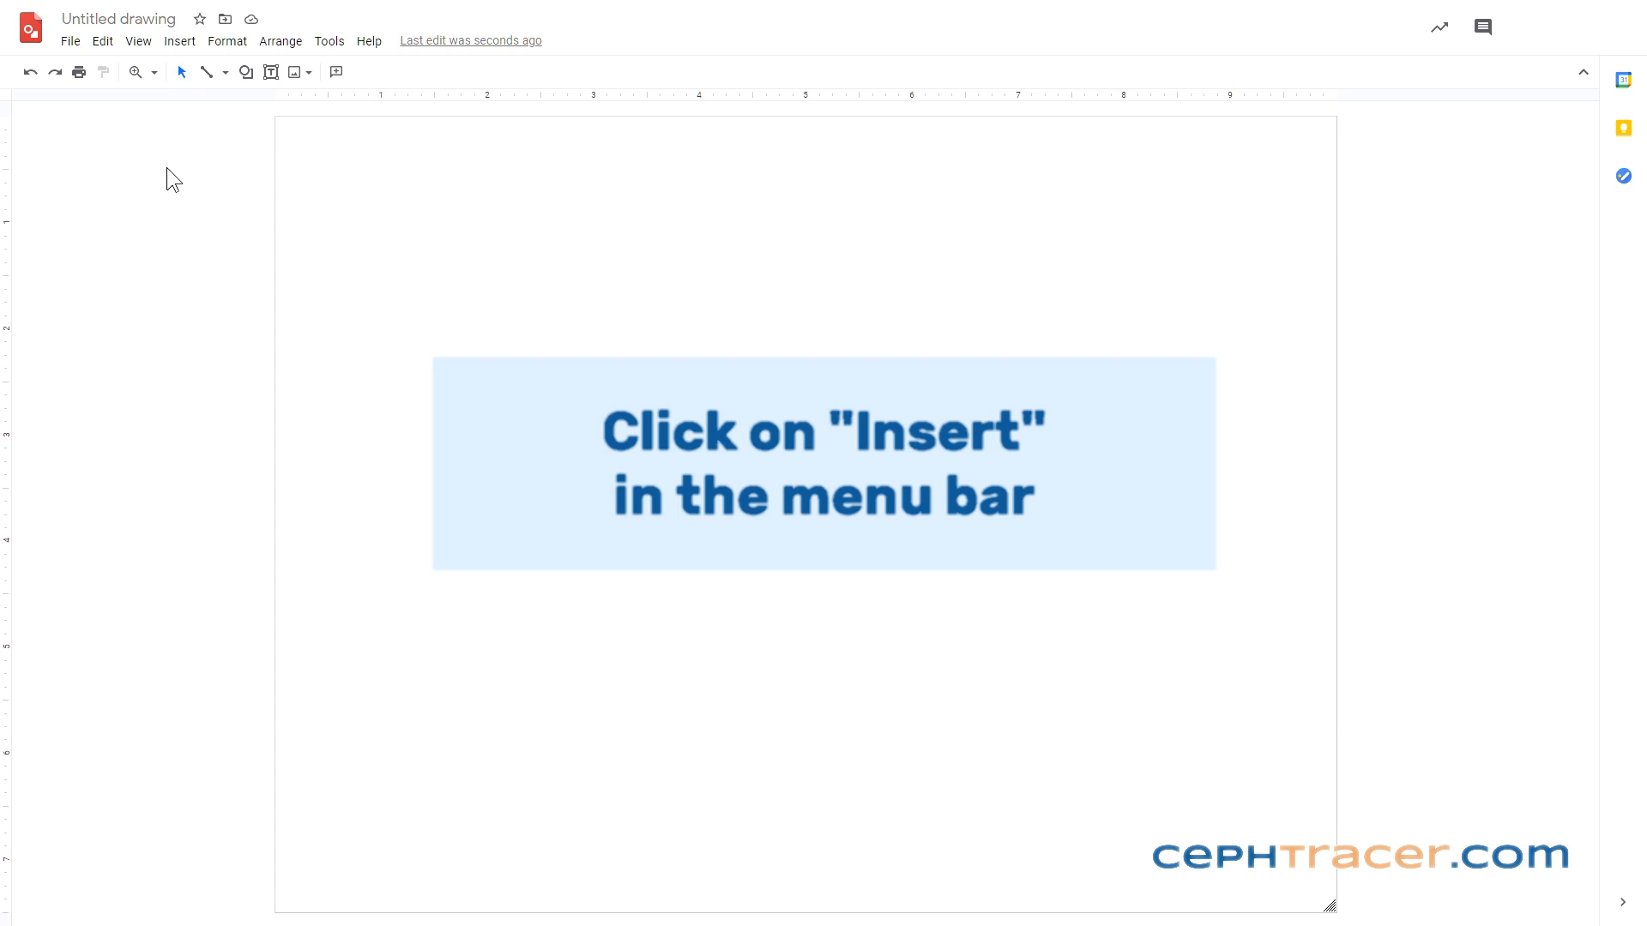
Insert the image practice_logo.png from the computer's Practice Logo folder into the drawing
{"action": "left_click", "coordinate": [177, 43]}
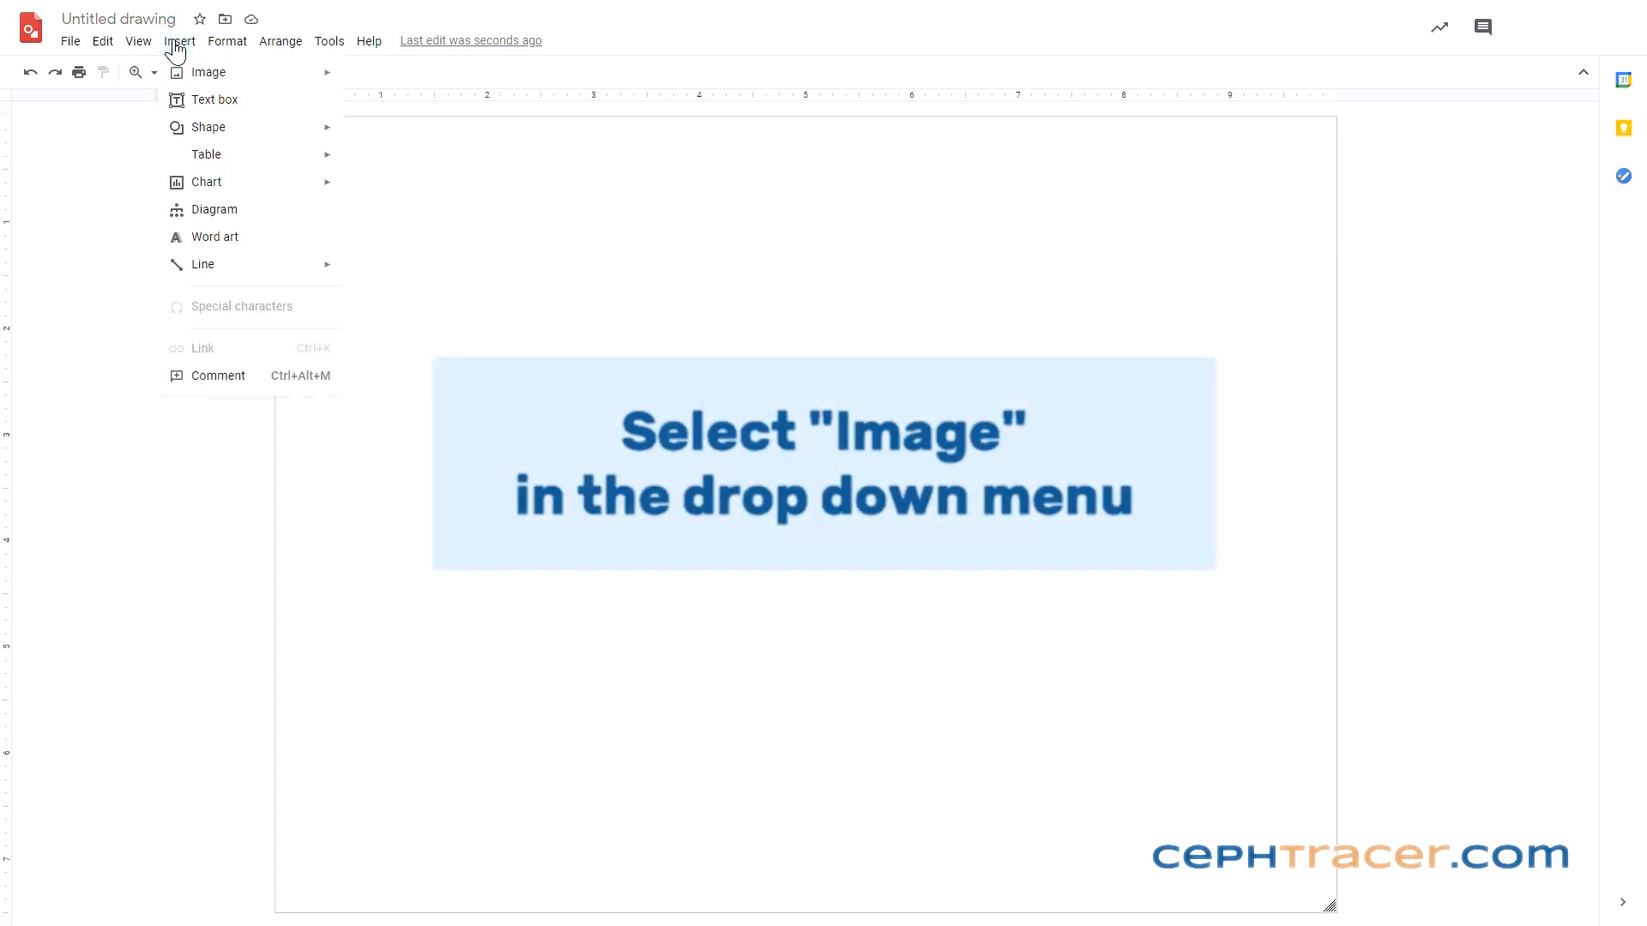
{"action": "mouse_move", "coordinate": [182, 75]}
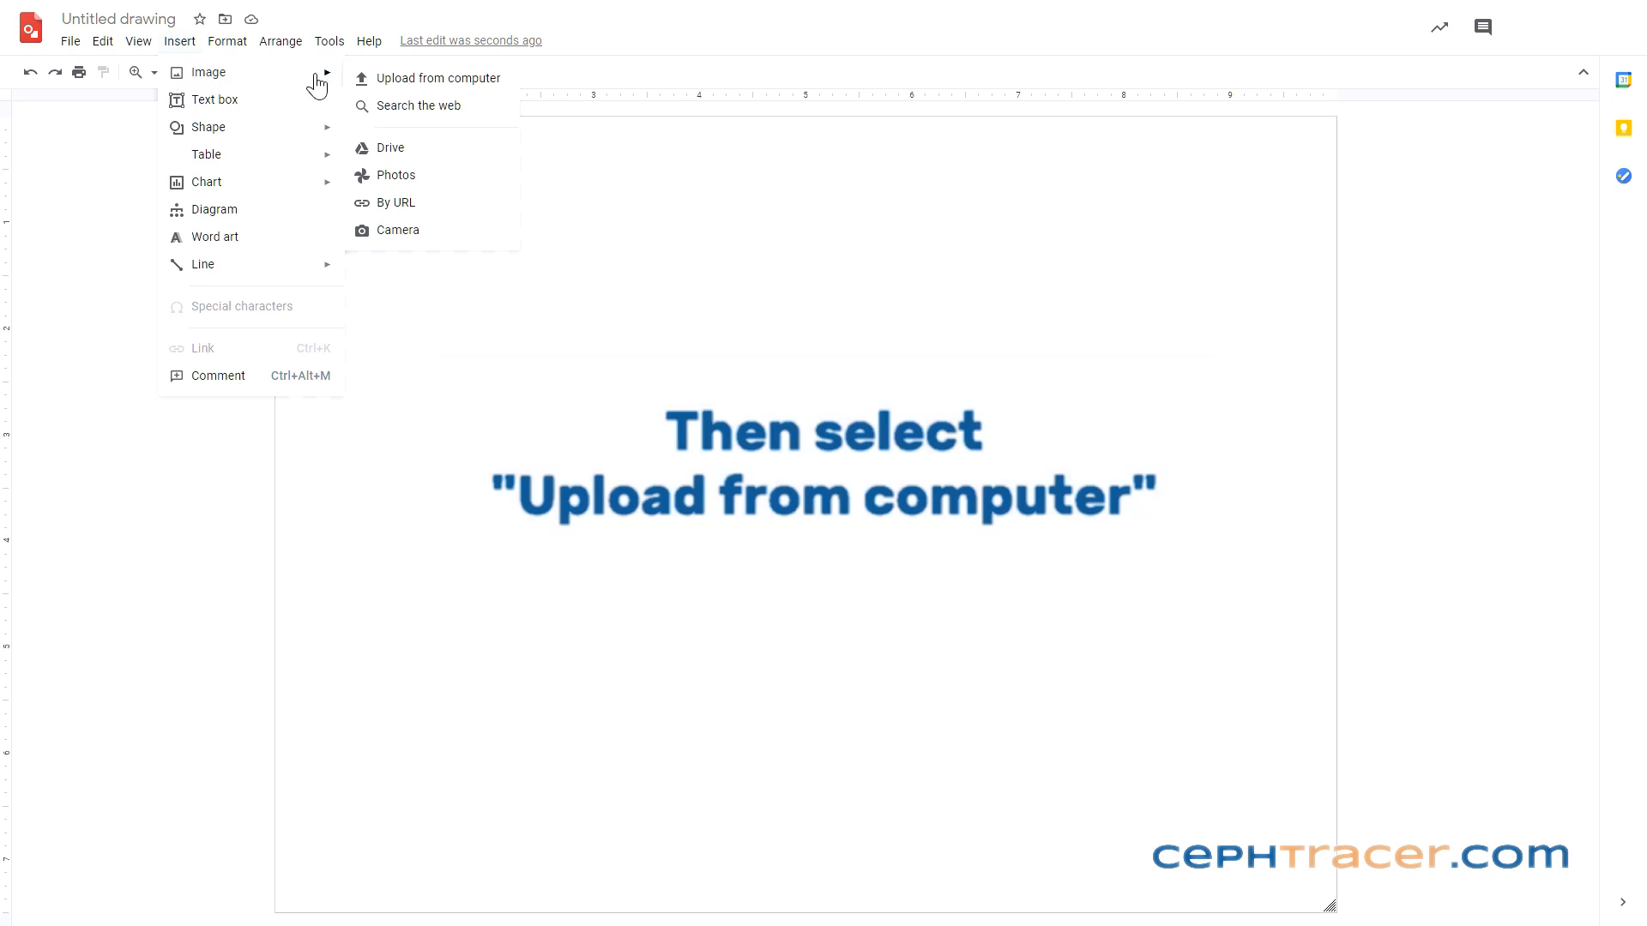
{"action": "left_click", "coordinate": [369, 81]}
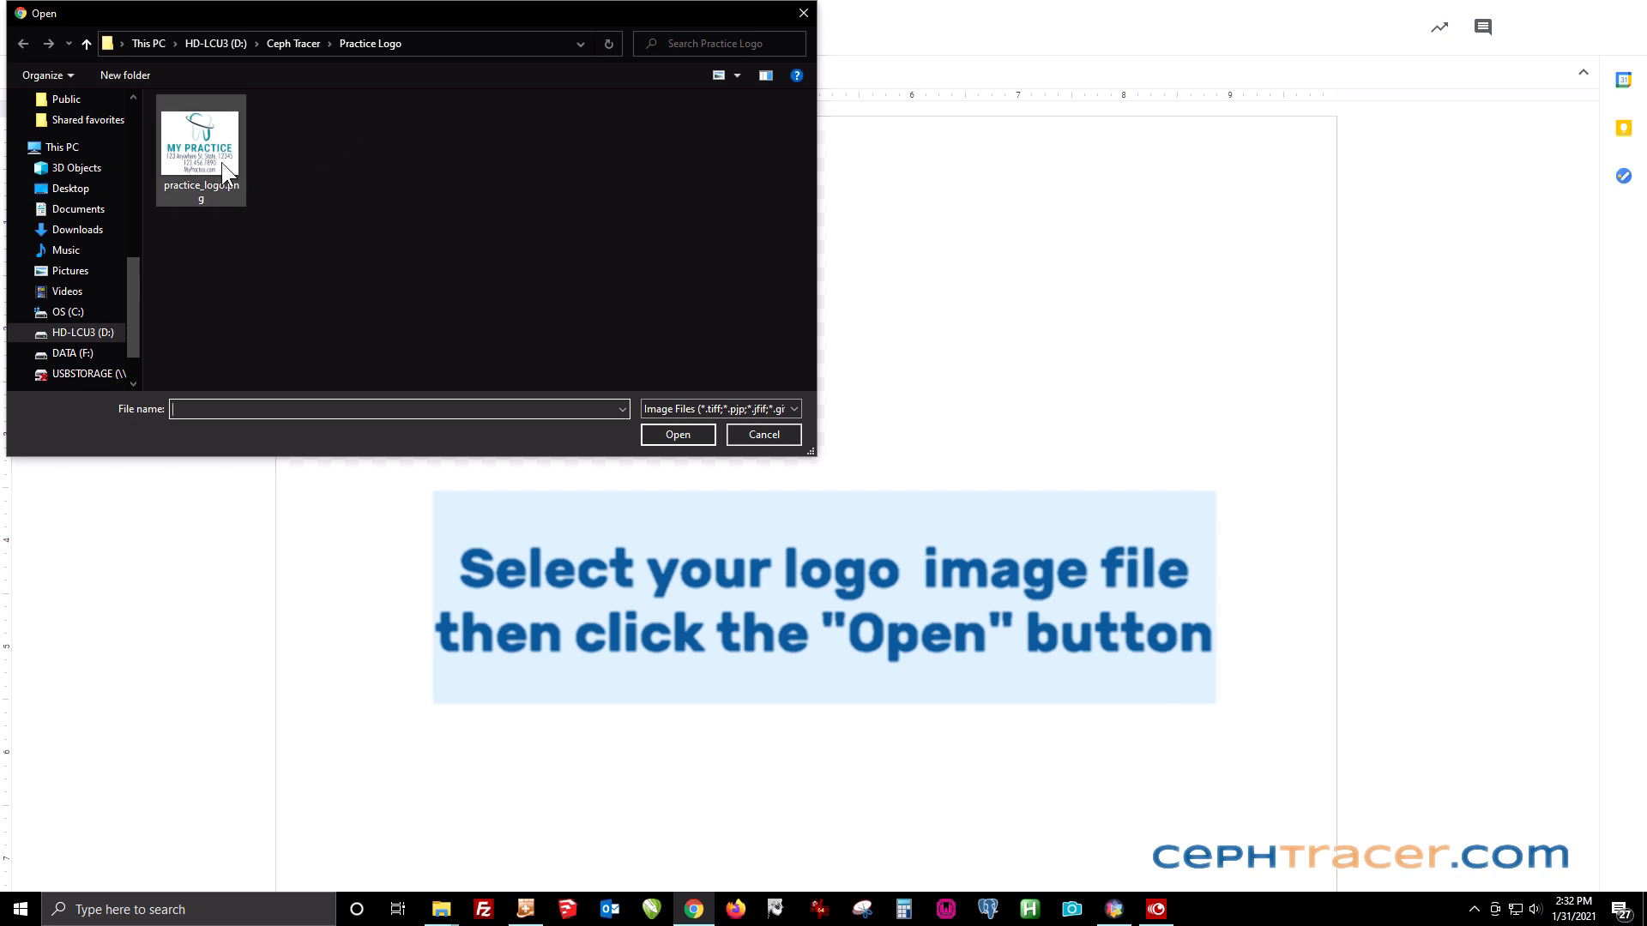
{"action": "left_click", "coordinate": [209, 158]}
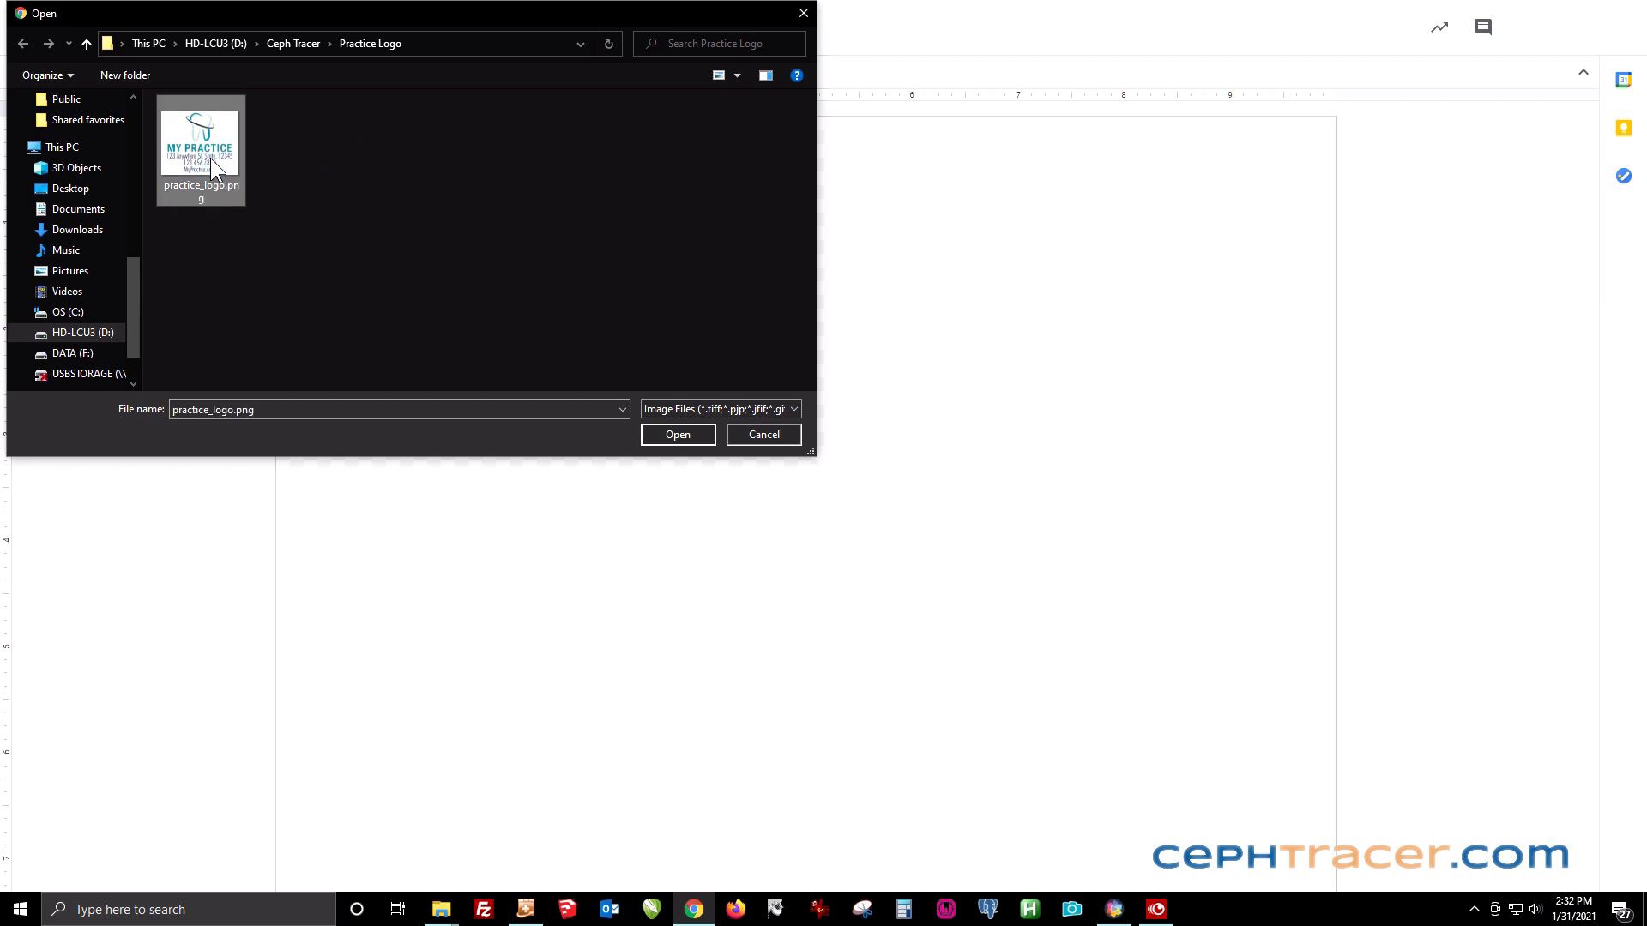
{"action": "left_click", "coordinate": [662, 433]}
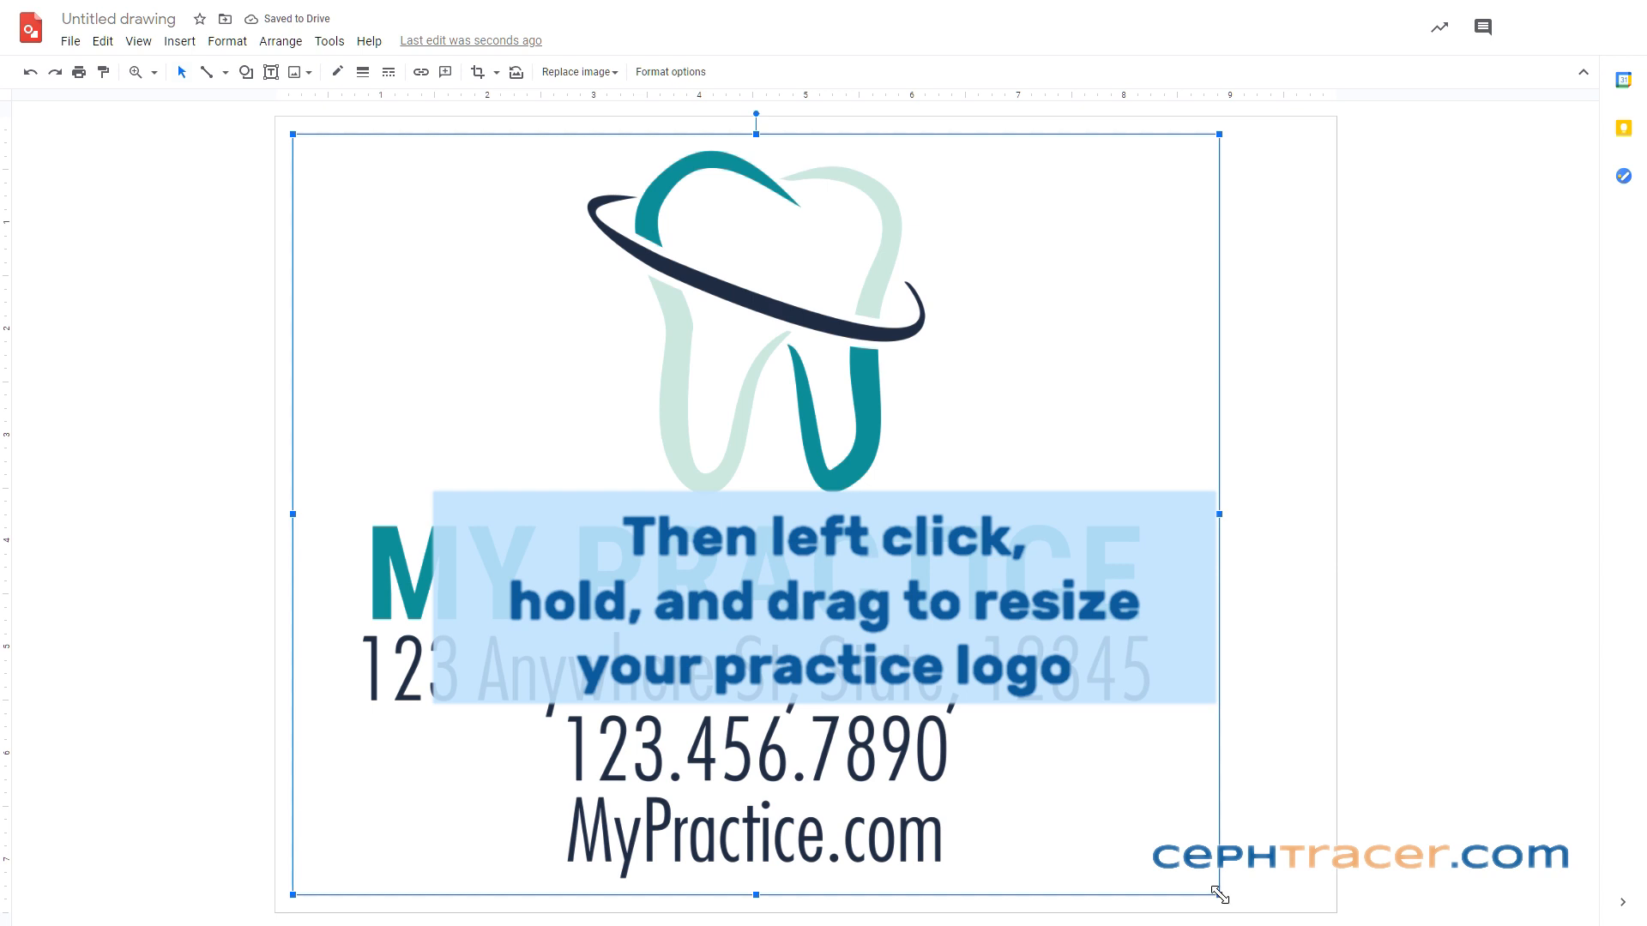
Shrink the logo proportionally to about two thirds of its inserted size and center it horizontally on the page
{"action": "left_click_drag", "start_coordinate": [1220, 895], "coordinate": [921, 616]}
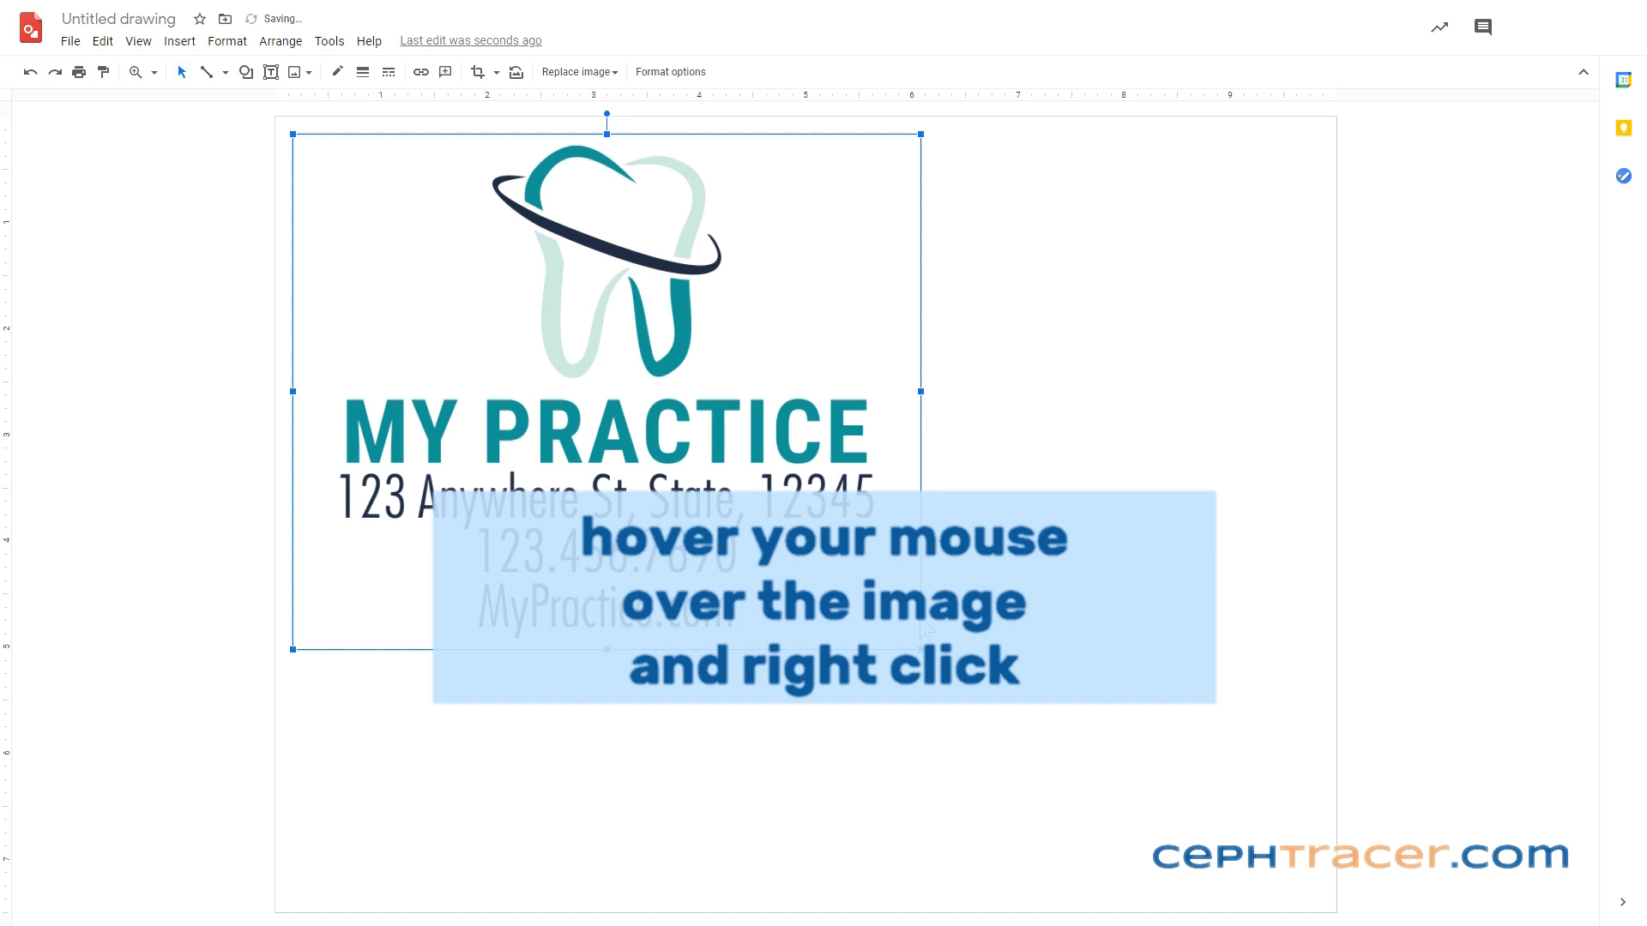
{"action": "right_click", "coordinate": [835, 569]}
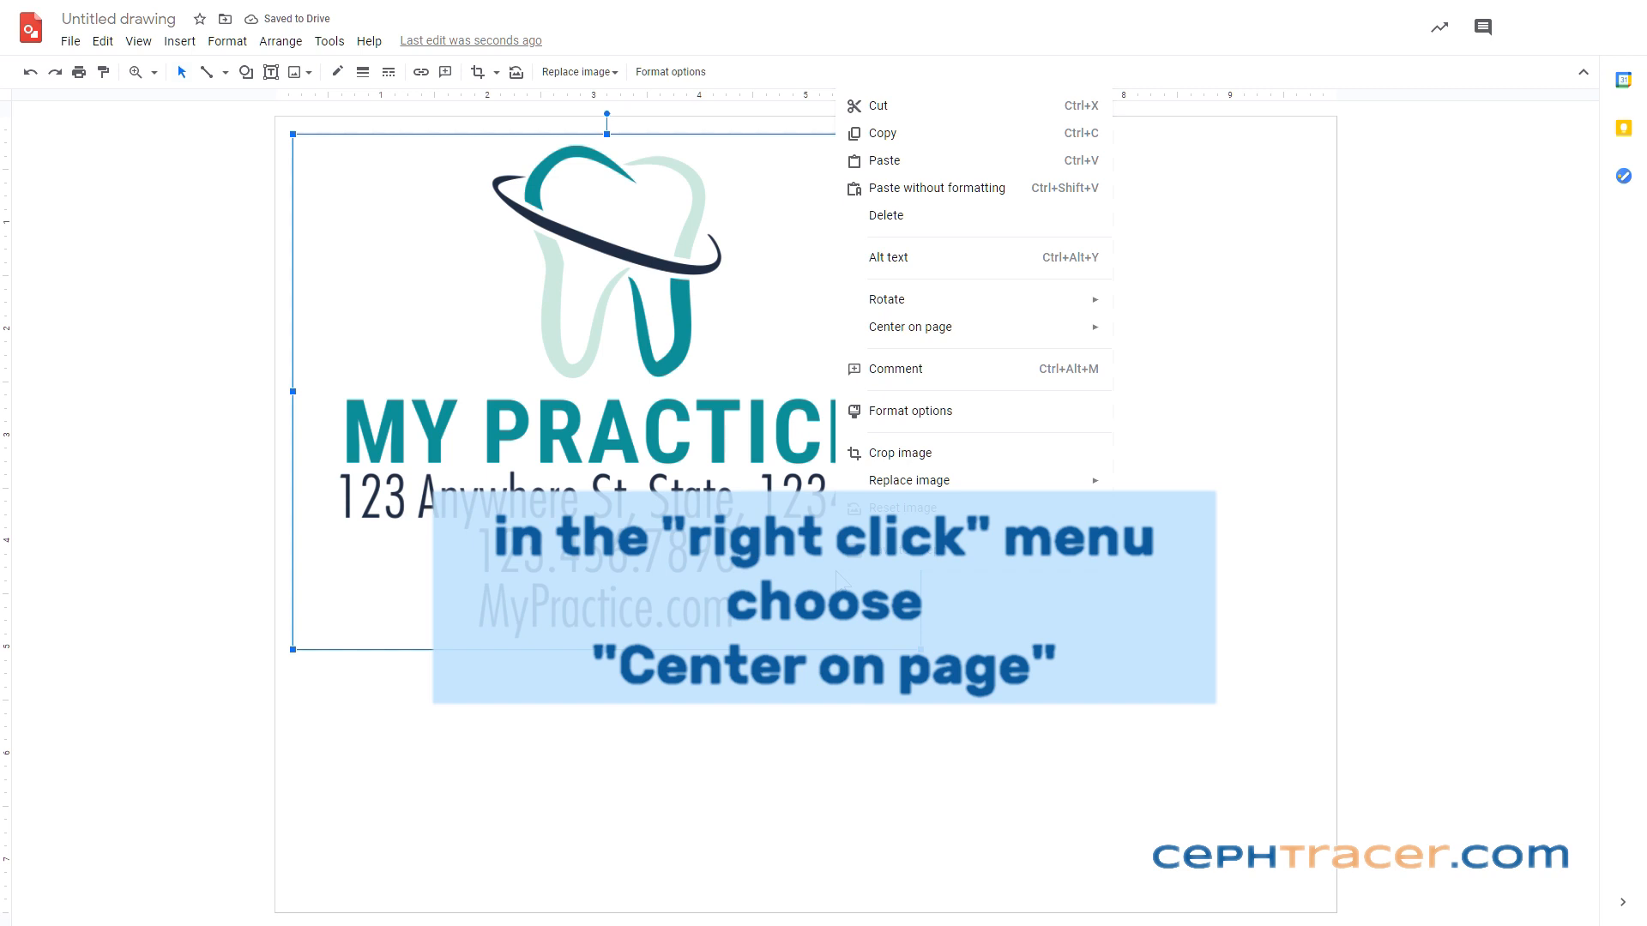
{"action": "mouse_move", "coordinate": [914, 333]}
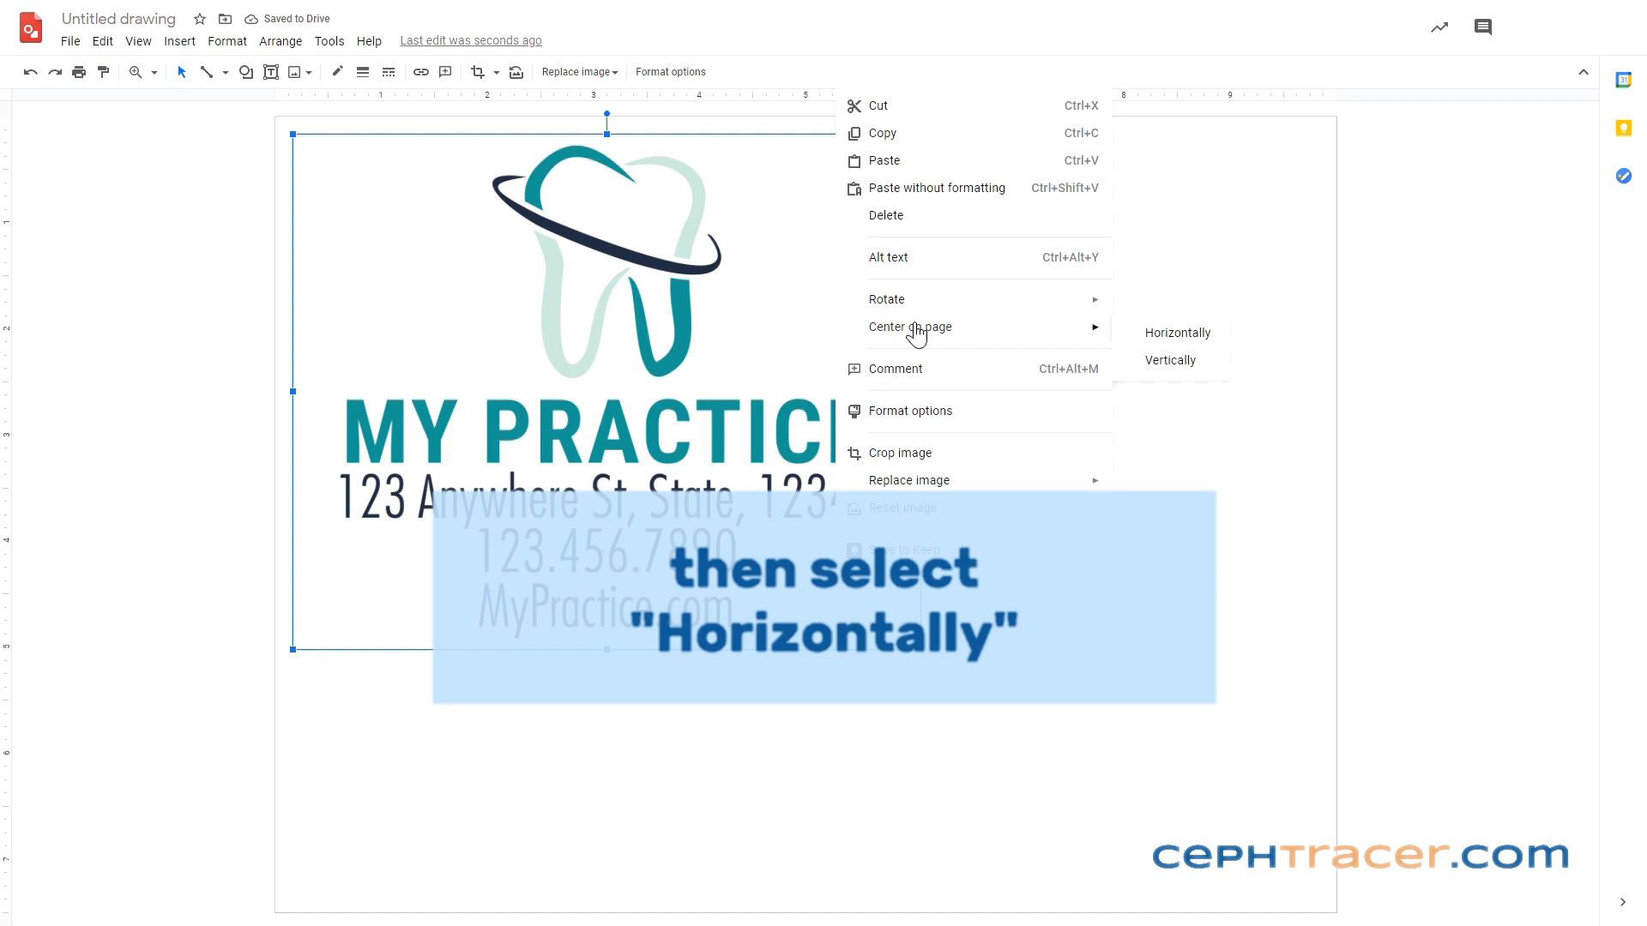
{"action": "left_click", "coordinate": [1164, 330]}
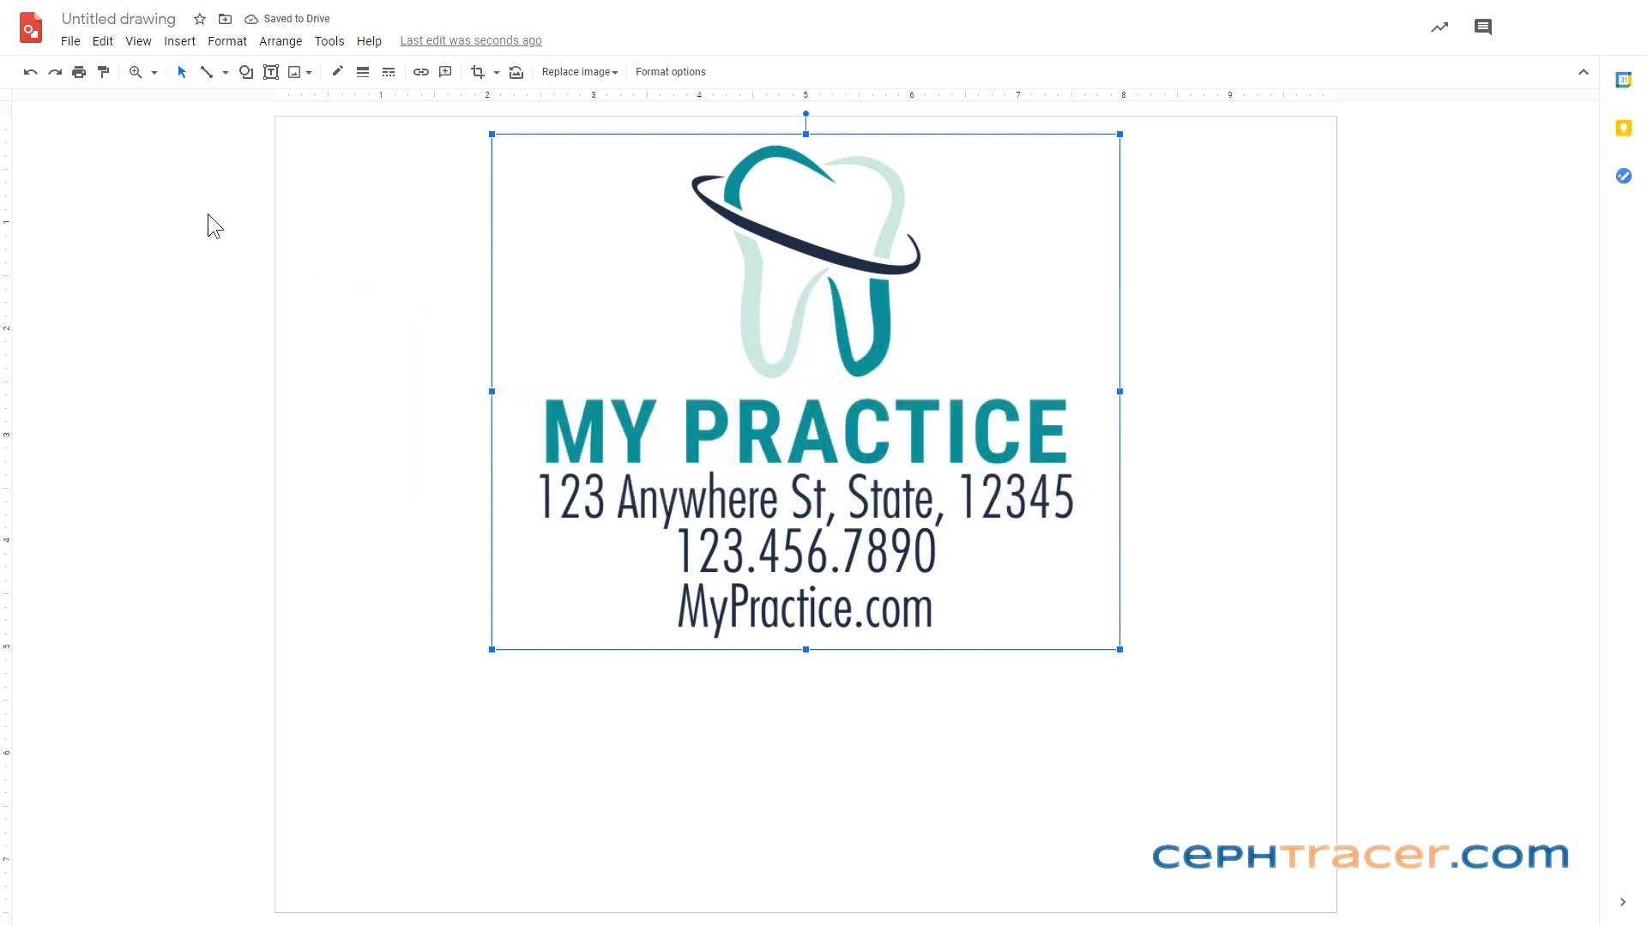
Draw a text box nearly as wide as the page in the empty area below the logo
{"action": "left_click", "coordinate": [179, 41]}
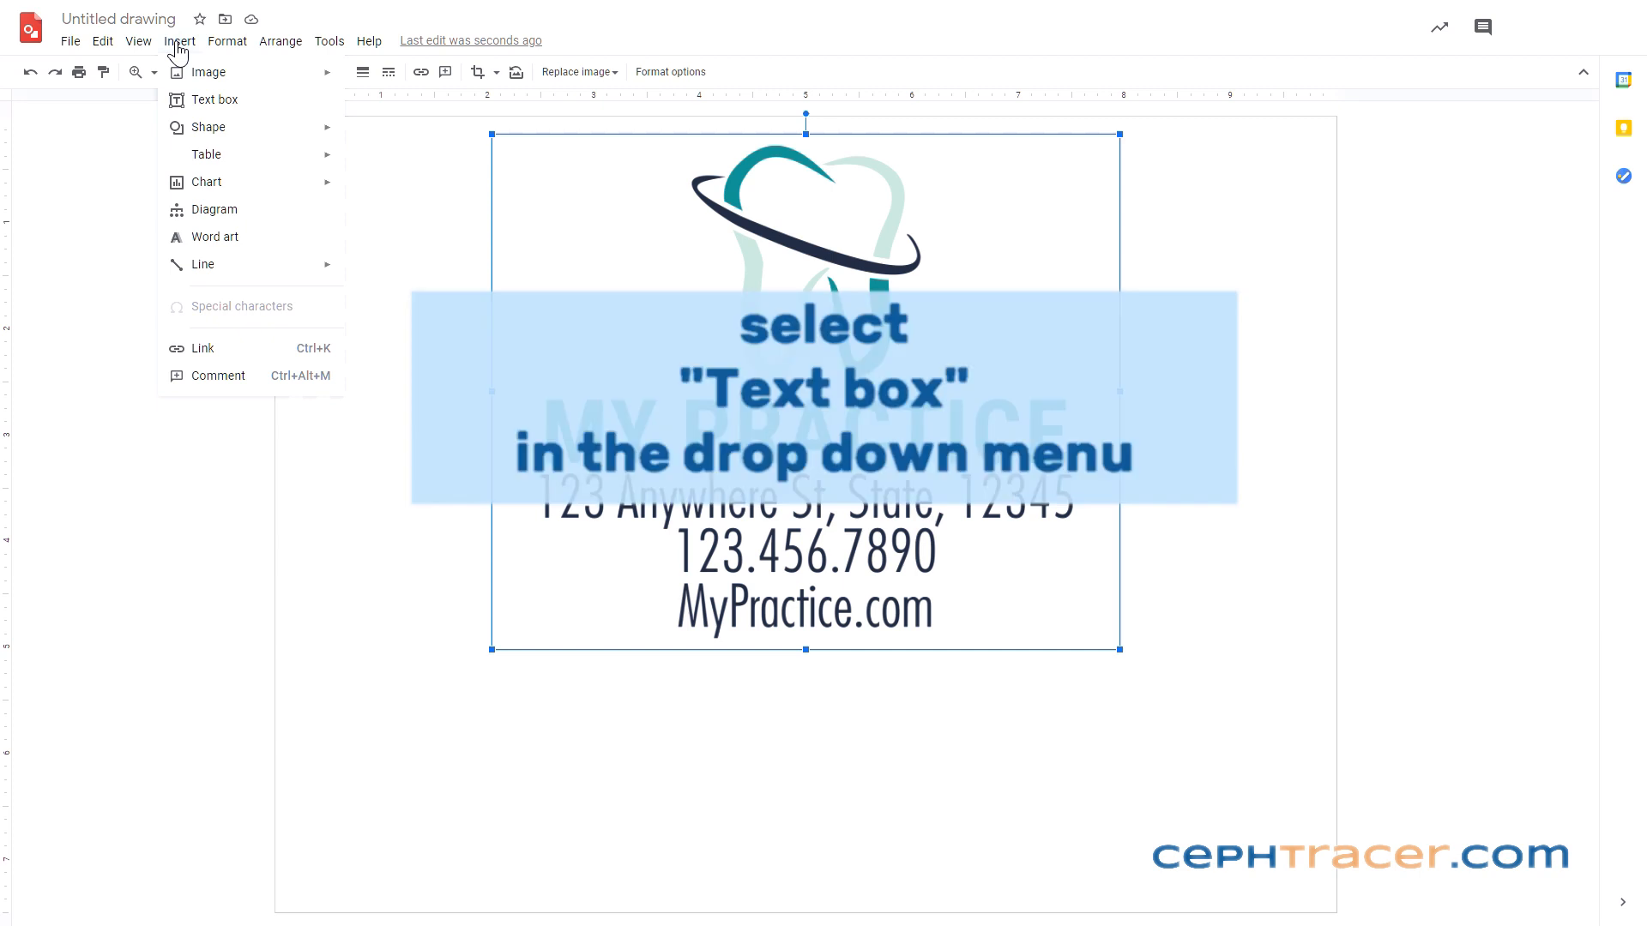
{"action": "left_click", "coordinate": [190, 101]}
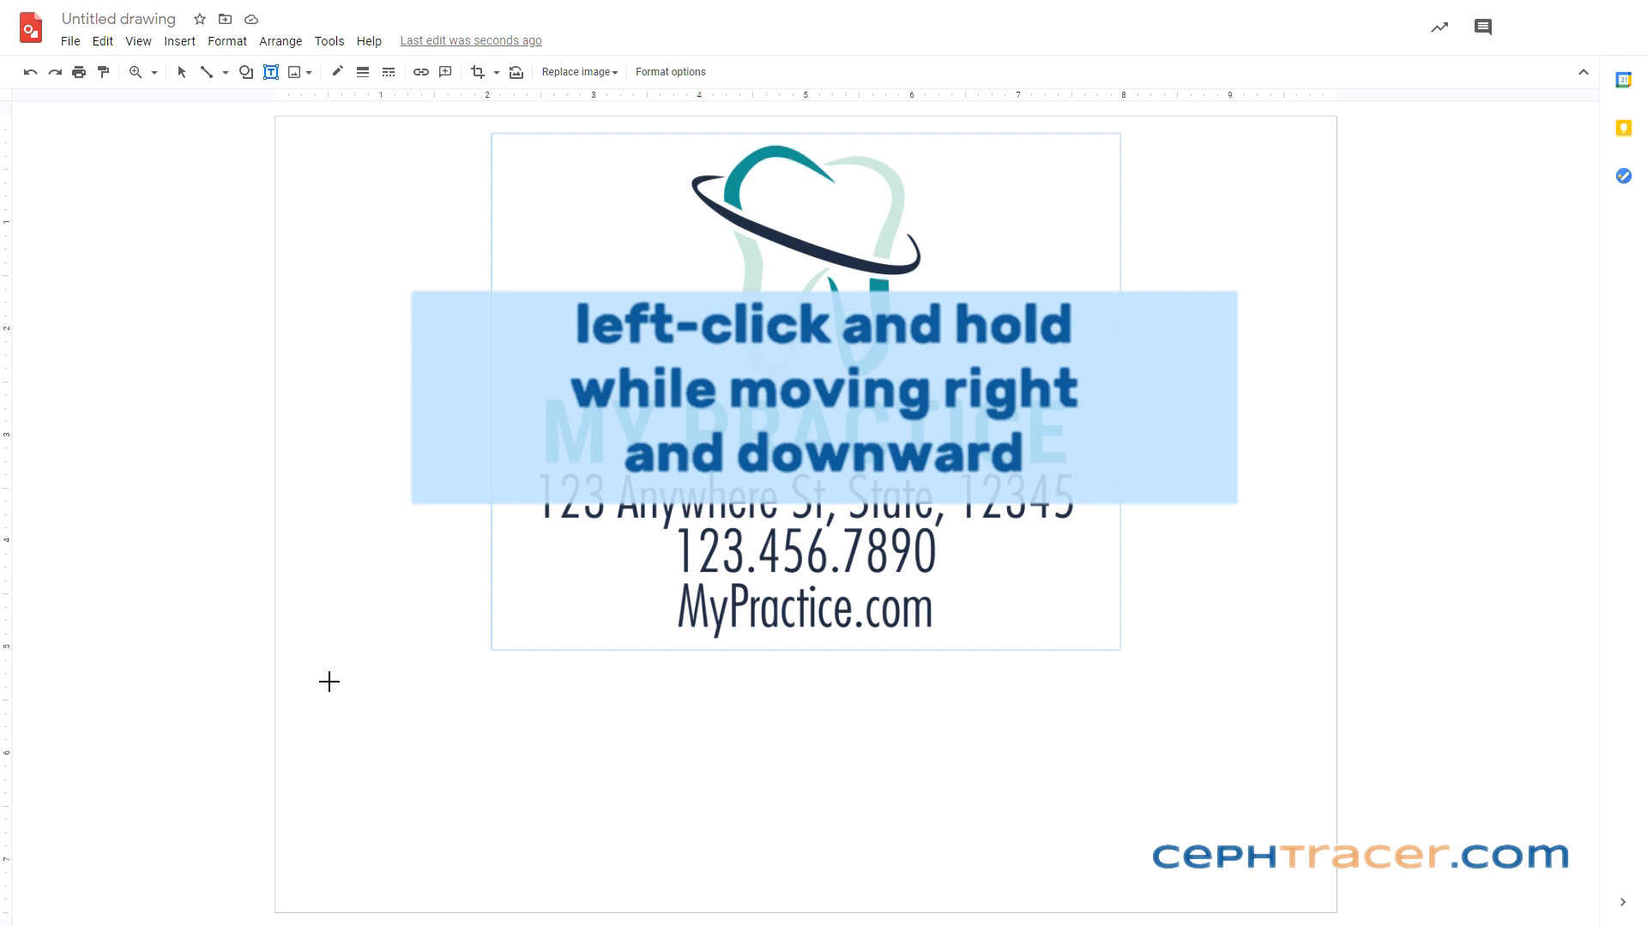
{"action": "left_click_drag", "start_coordinate": [331, 683], "coordinate": [1284, 888]}
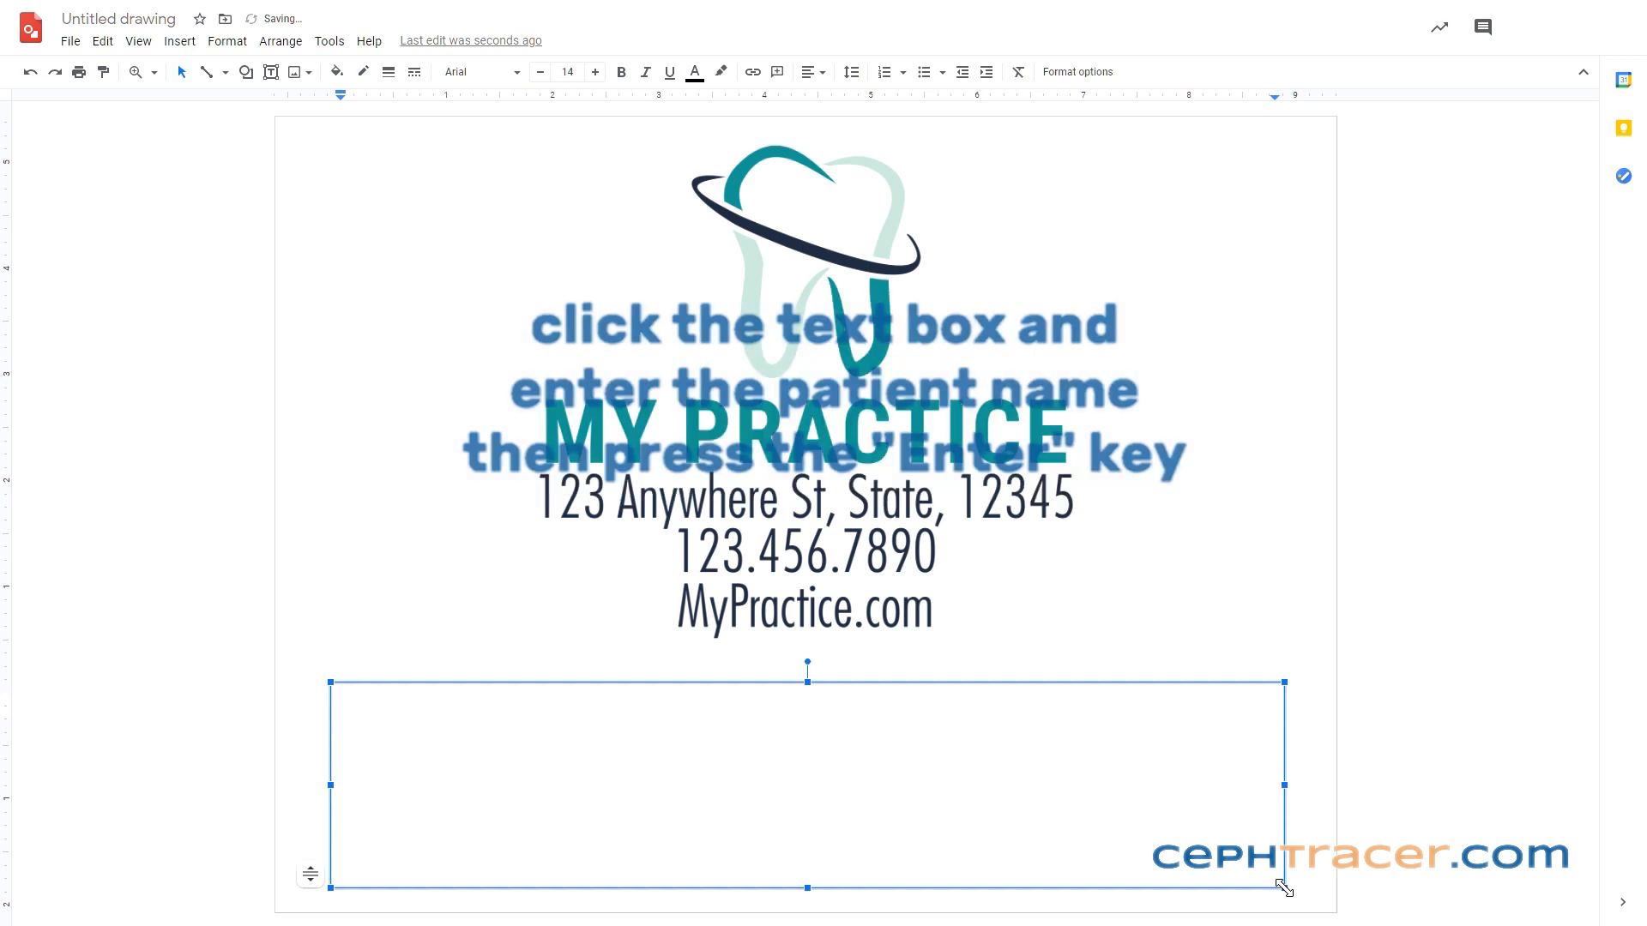
Fill the text box with the patient's full name, the photo date 01/25/2021 and the age 16yr 1mo on separate lines
{"action": "type", "text": "Jane Doe"}
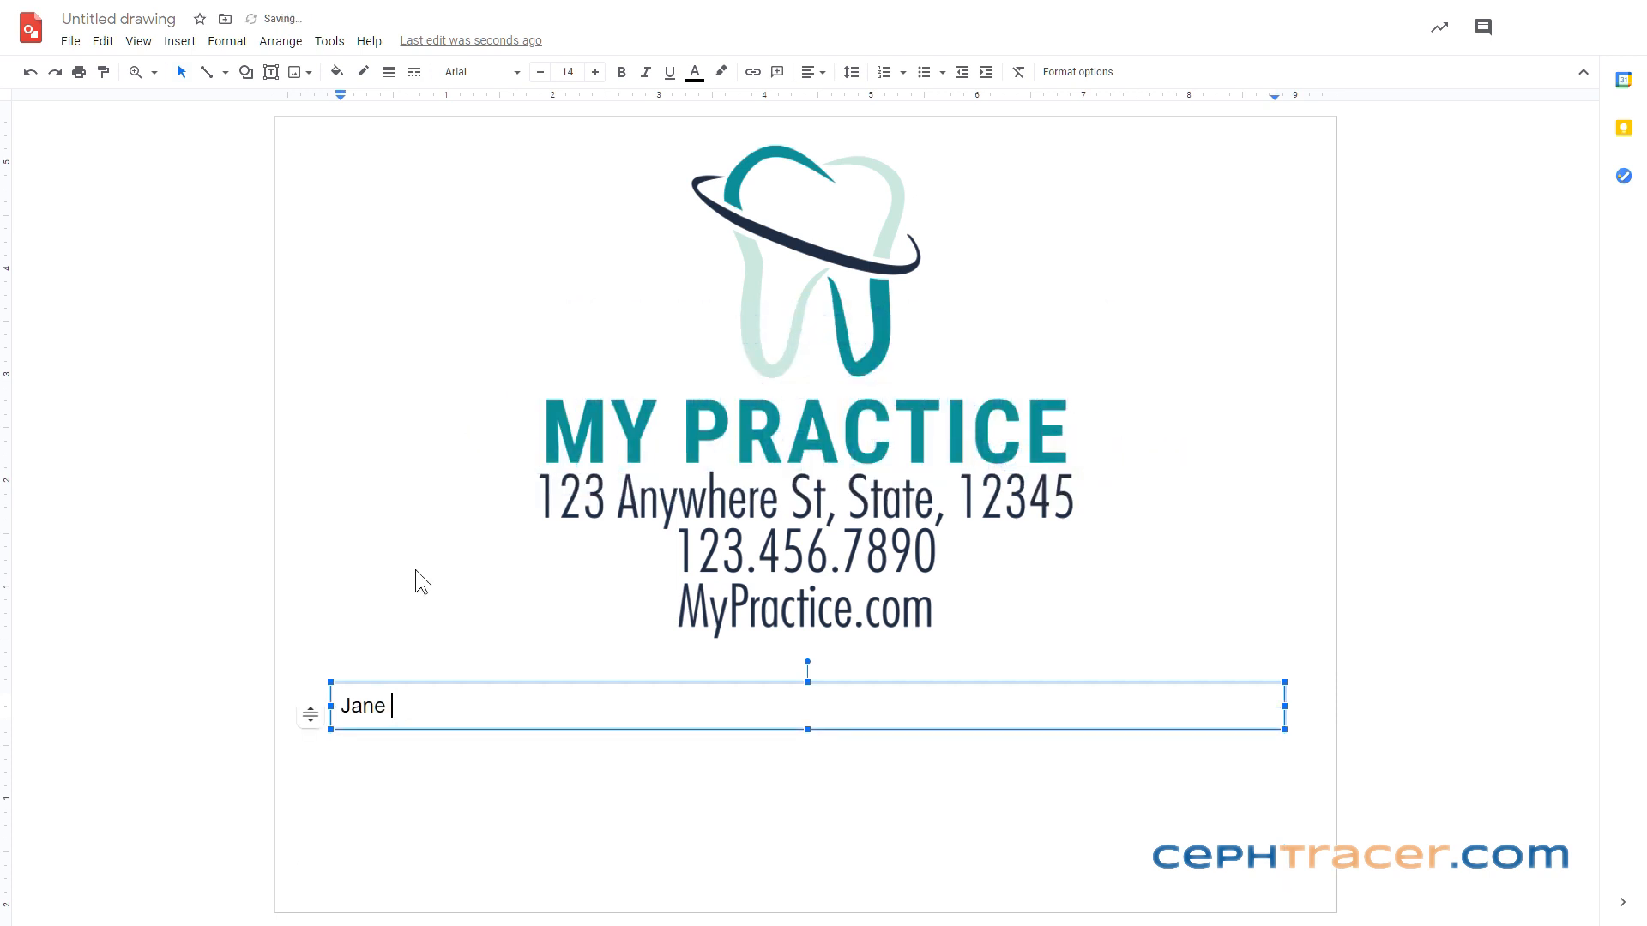
{"action": "key", "text": "Return"}
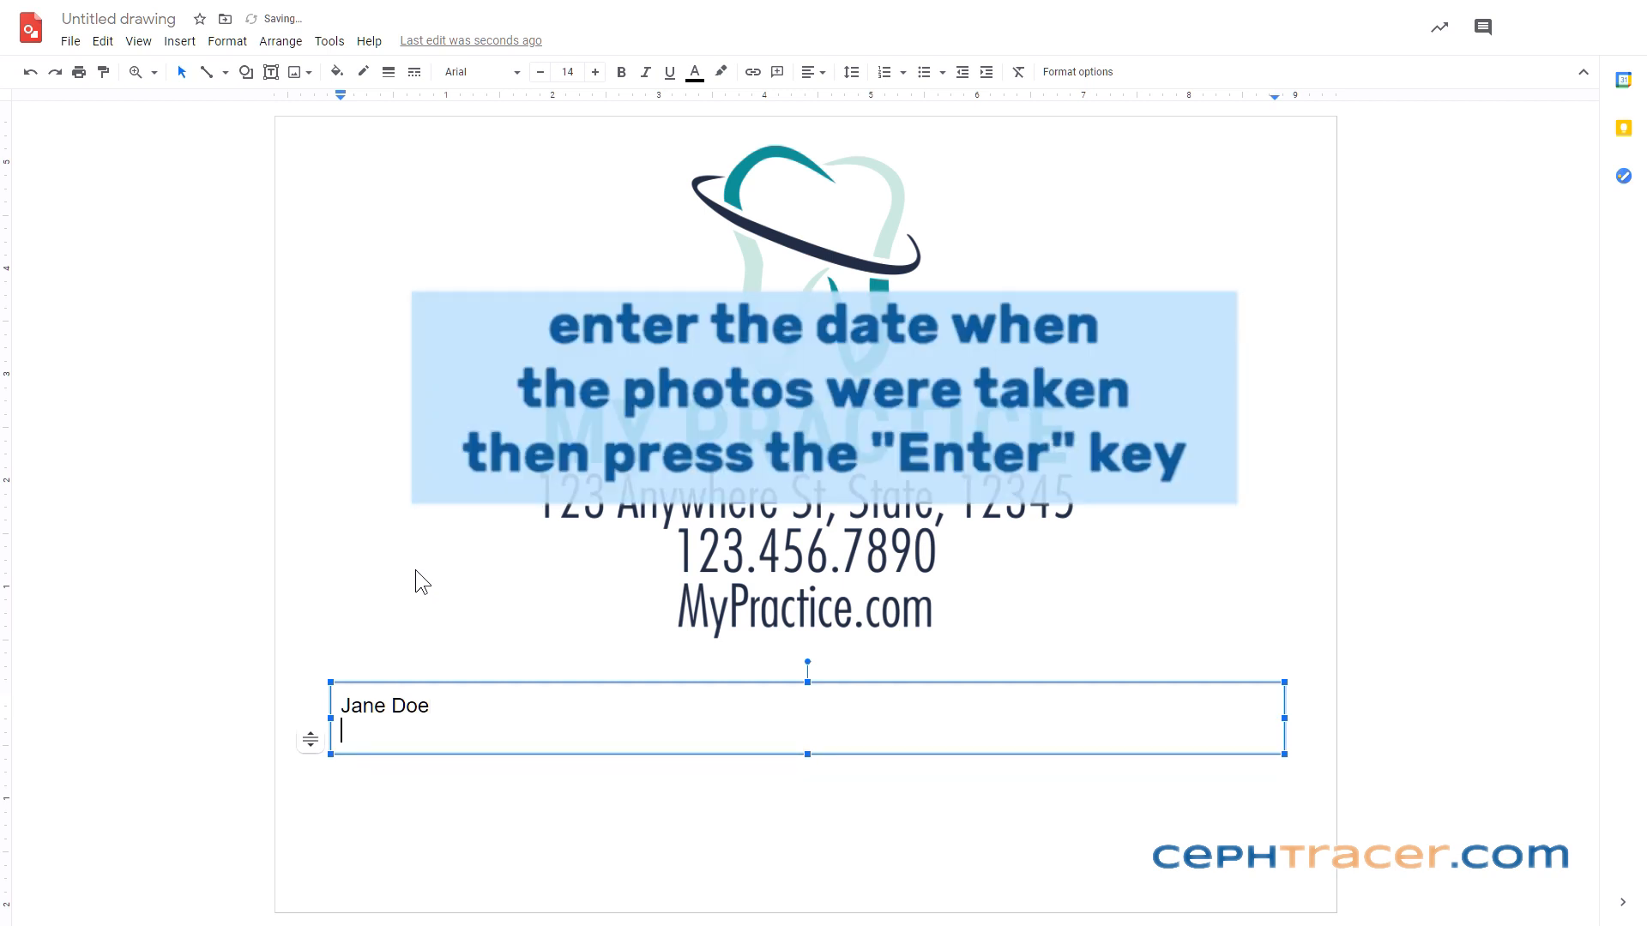
{"action": "type", "text": "01/"}
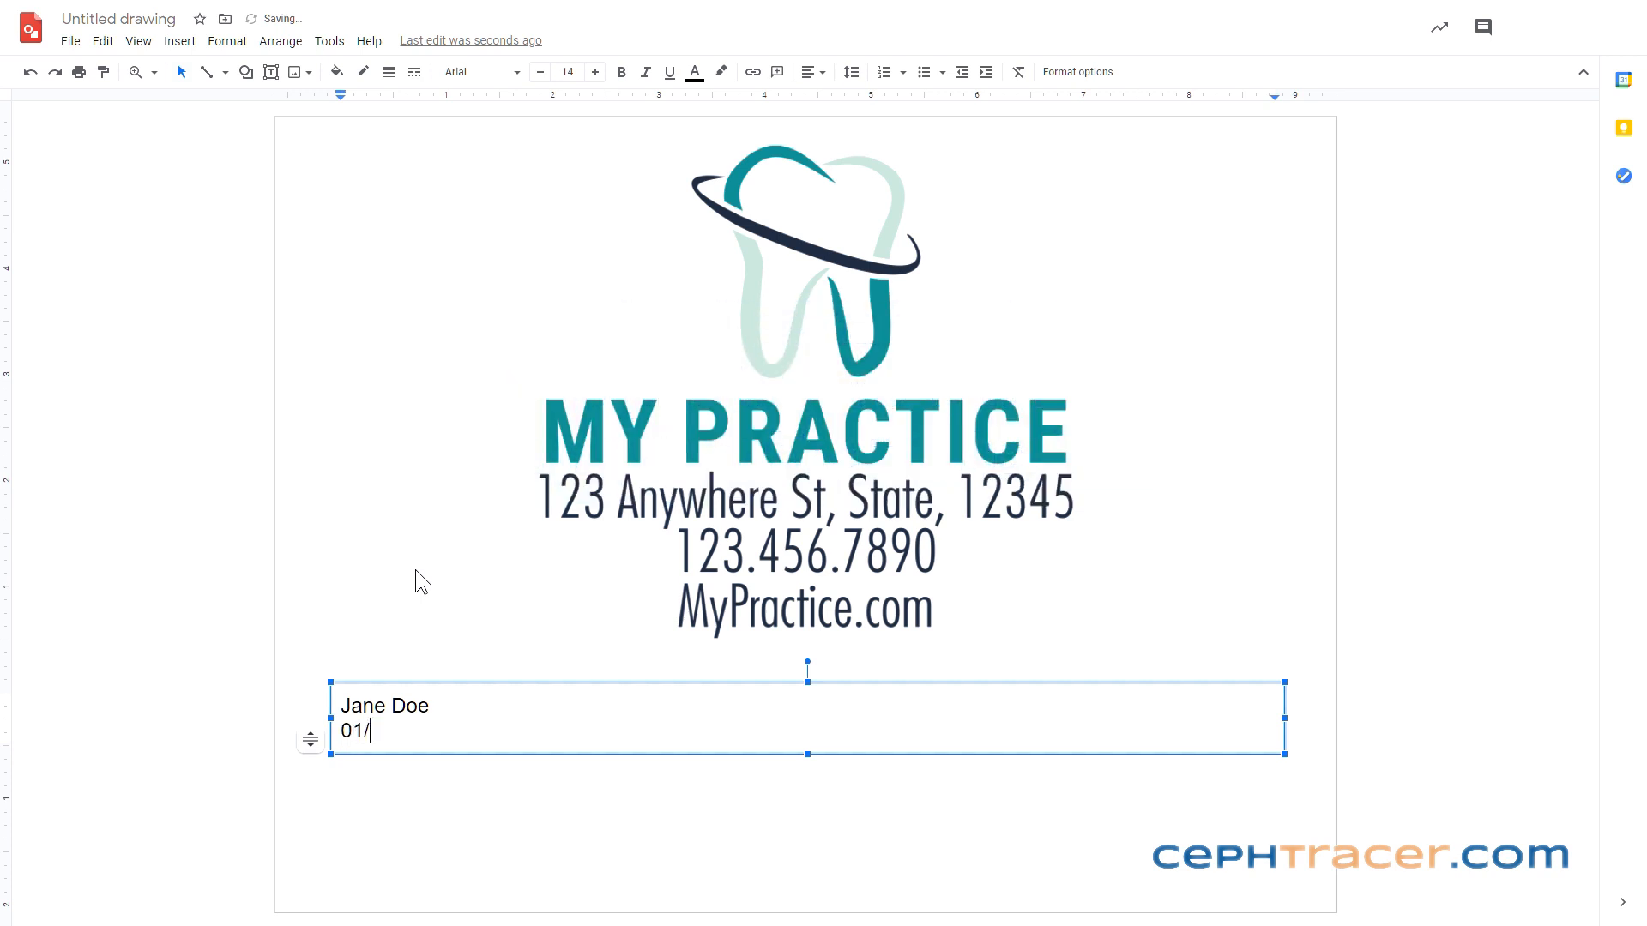
{"action": "type", "text": "25/2021"}
{"action": "key", "text": "Return"}
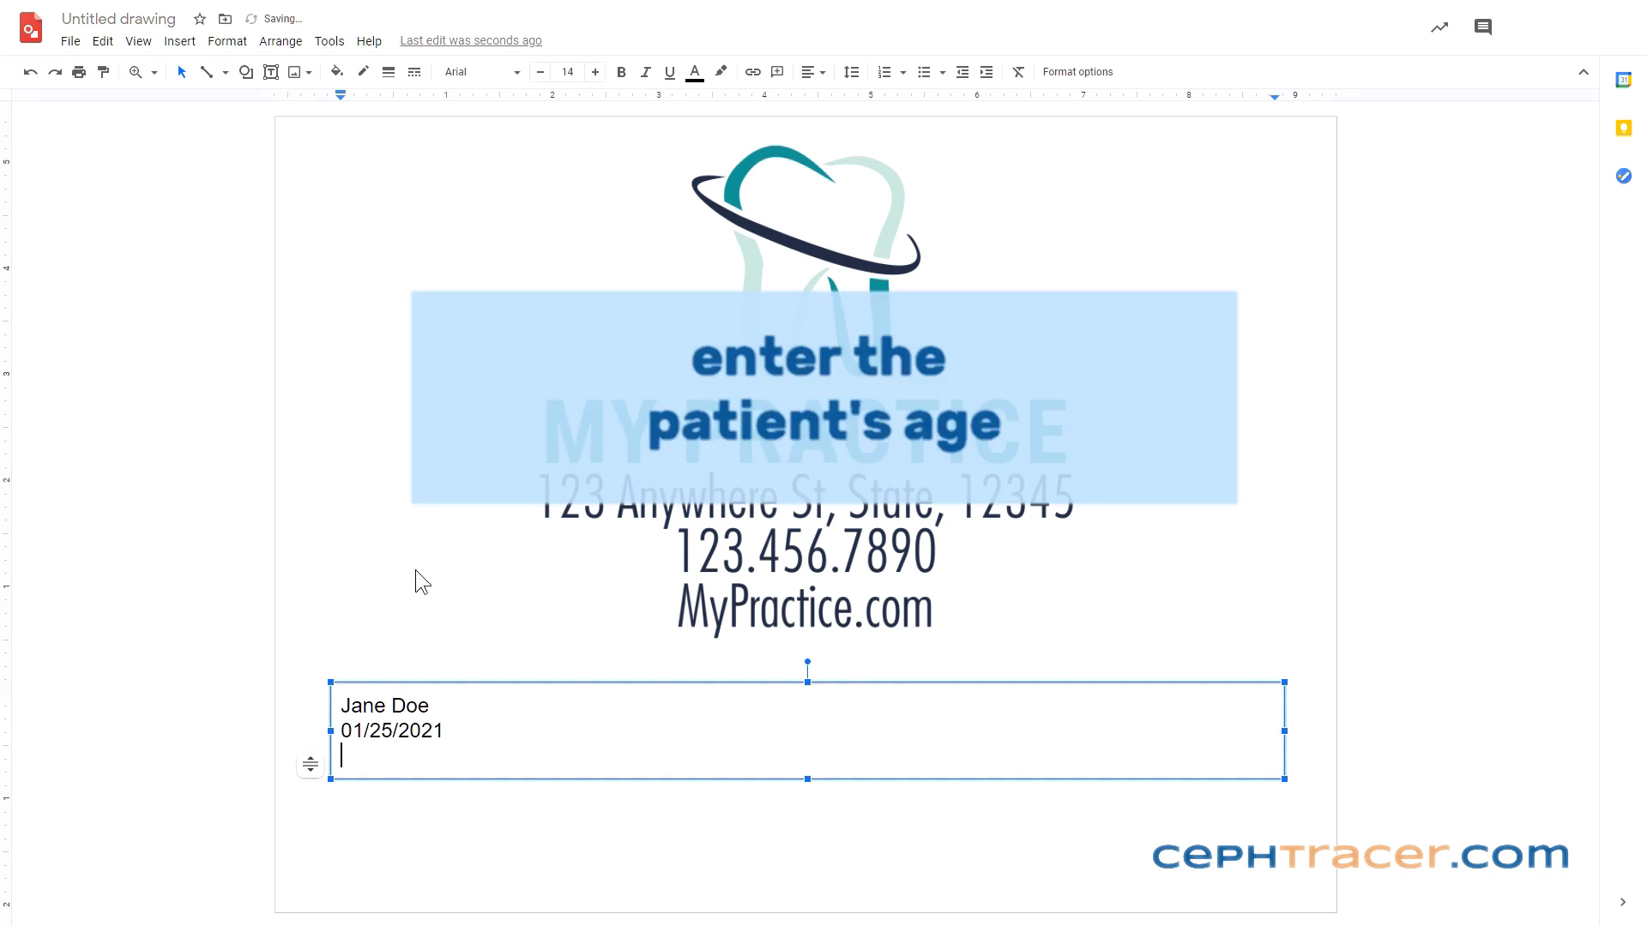
{"action": "type", "text": "16"}
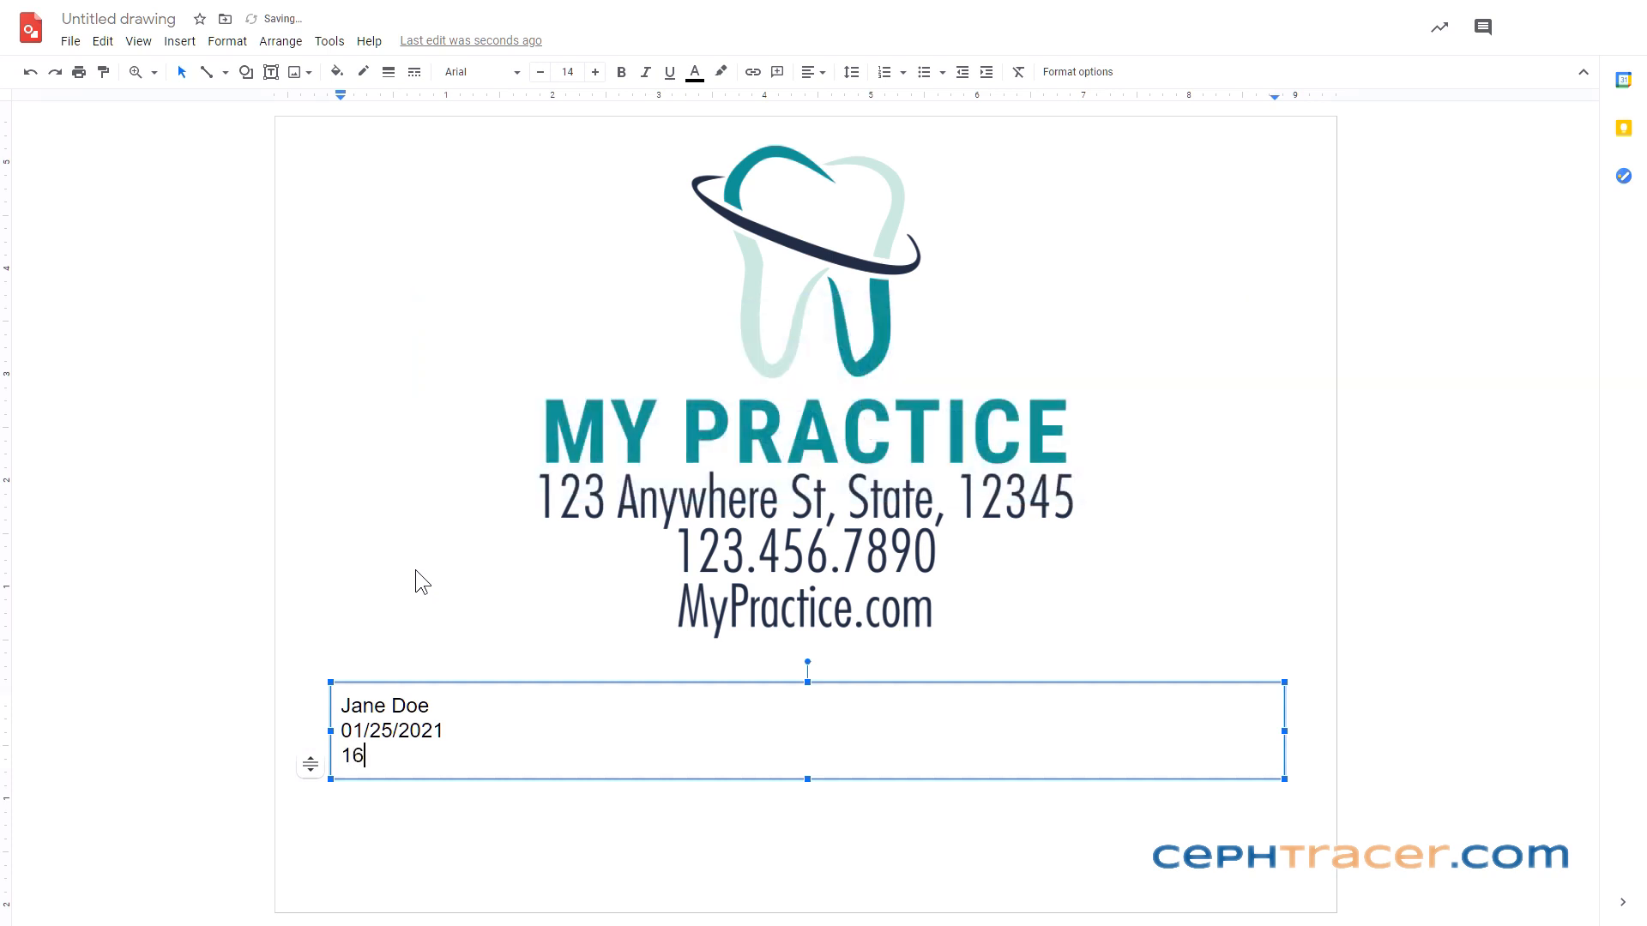
{"action": "type", "text": "yr 1mo"}
Format all text in the patient text box as 36 pt, bold and center-aligned
{"action": "left_click", "coordinate": [406, 681]}
{"action": "left_click", "coordinate": [567, 74]}
{"action": "left_click", "coordinate": [567, 403]}
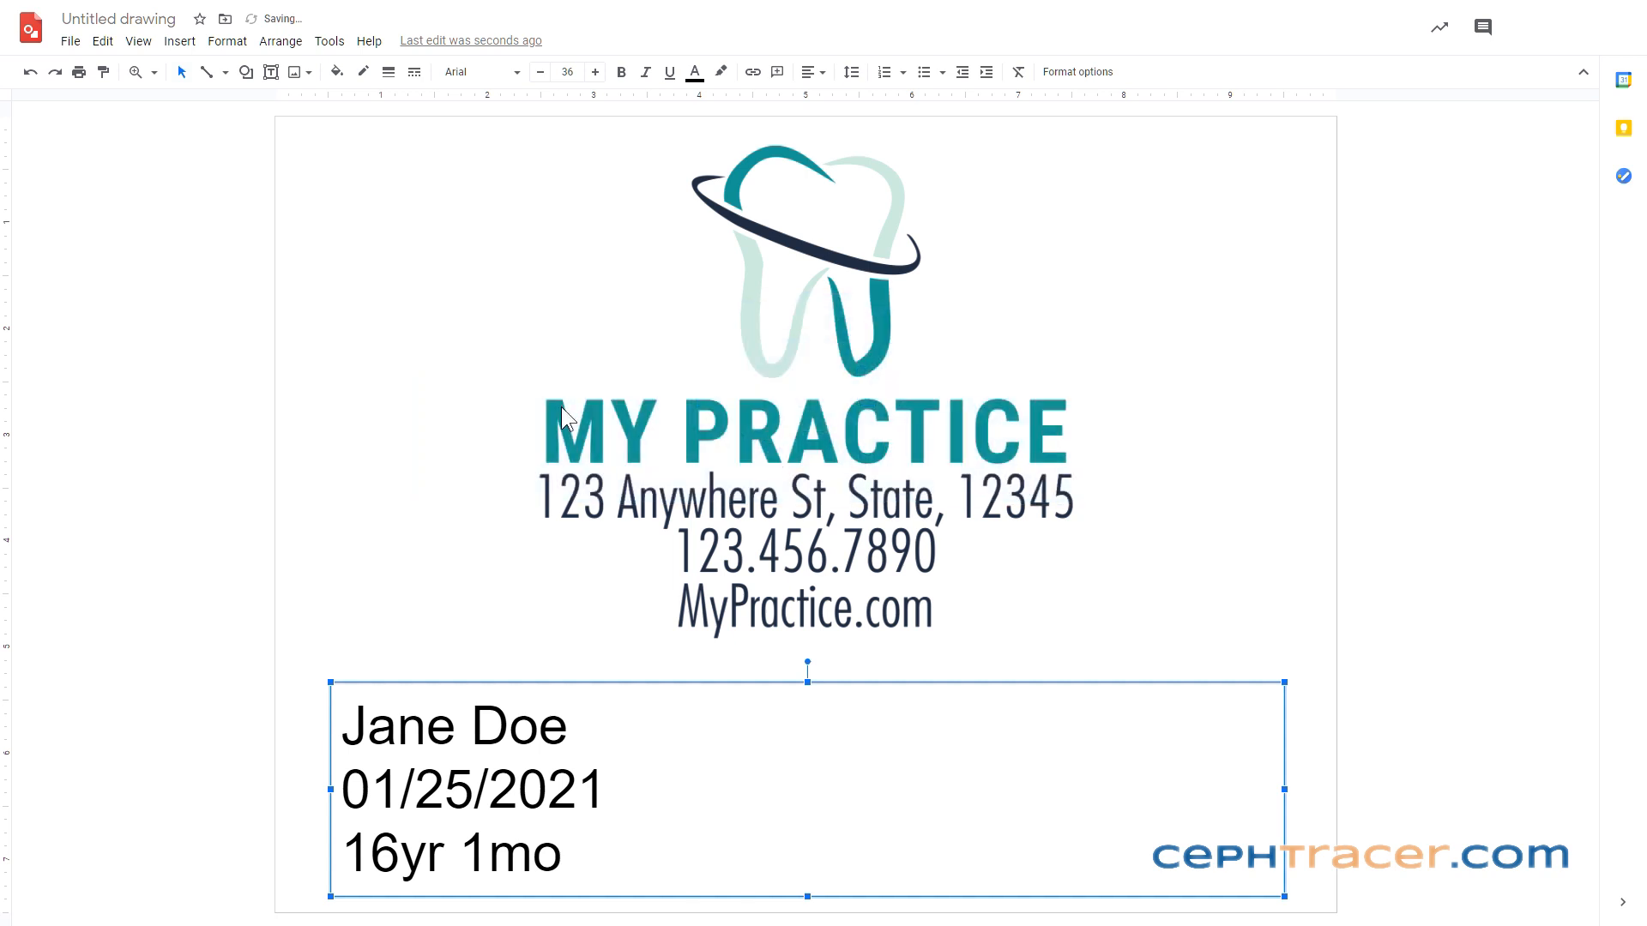
{"action": "left_click", "coordinate": [621, 72]}
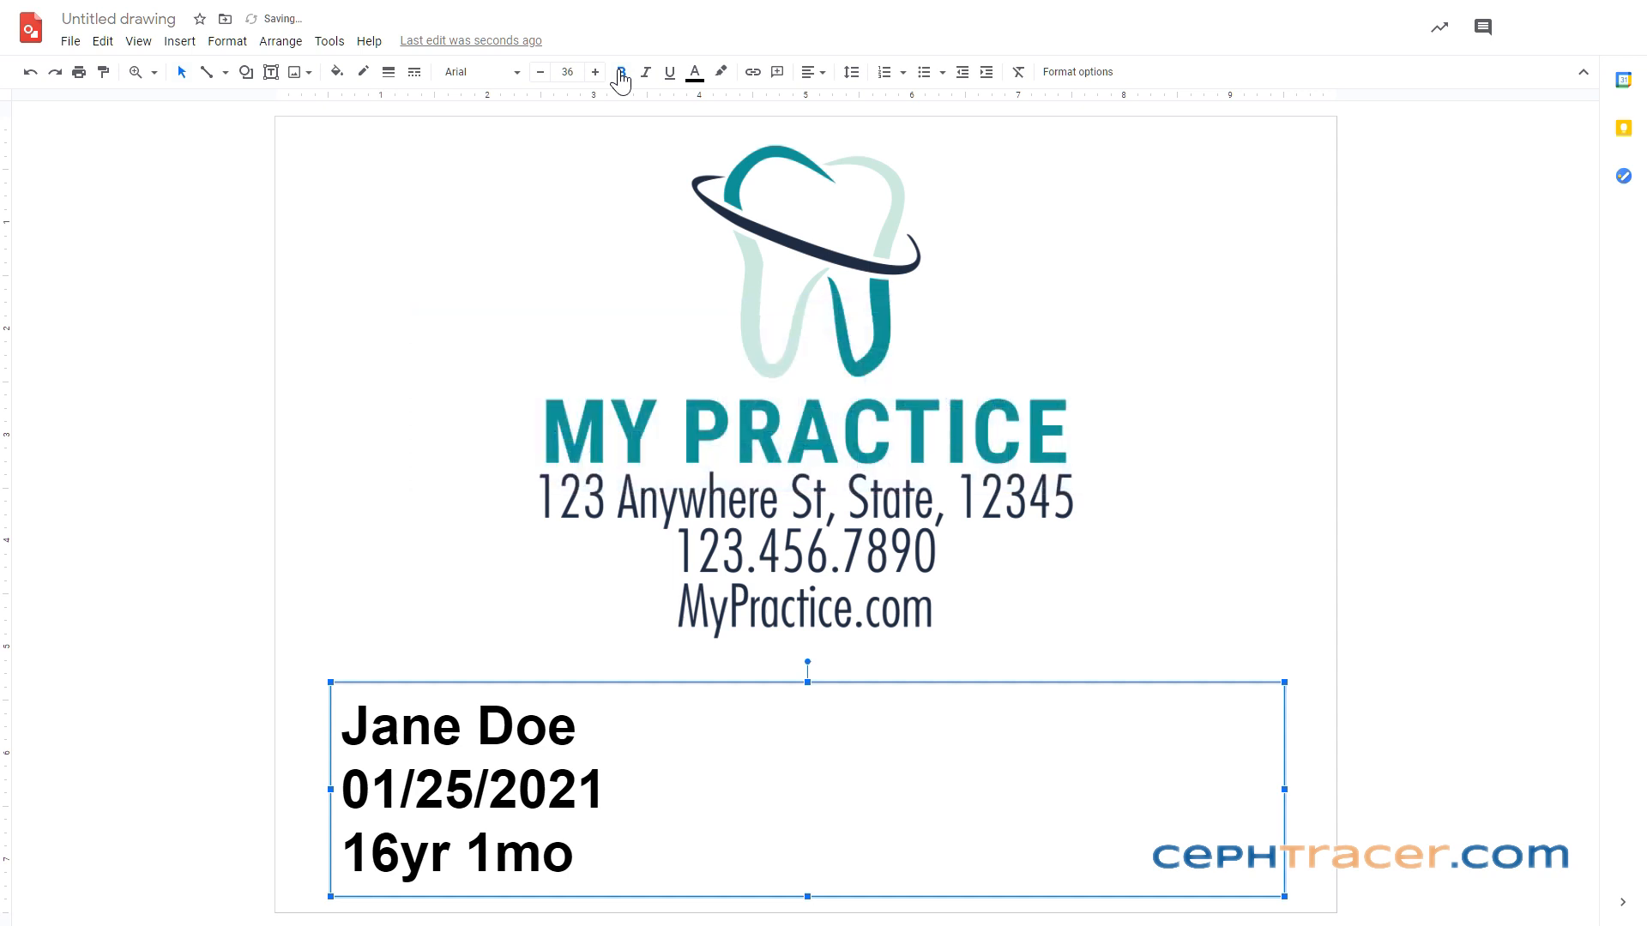
{"action": "left_click", "coordinate": [811, 73]}
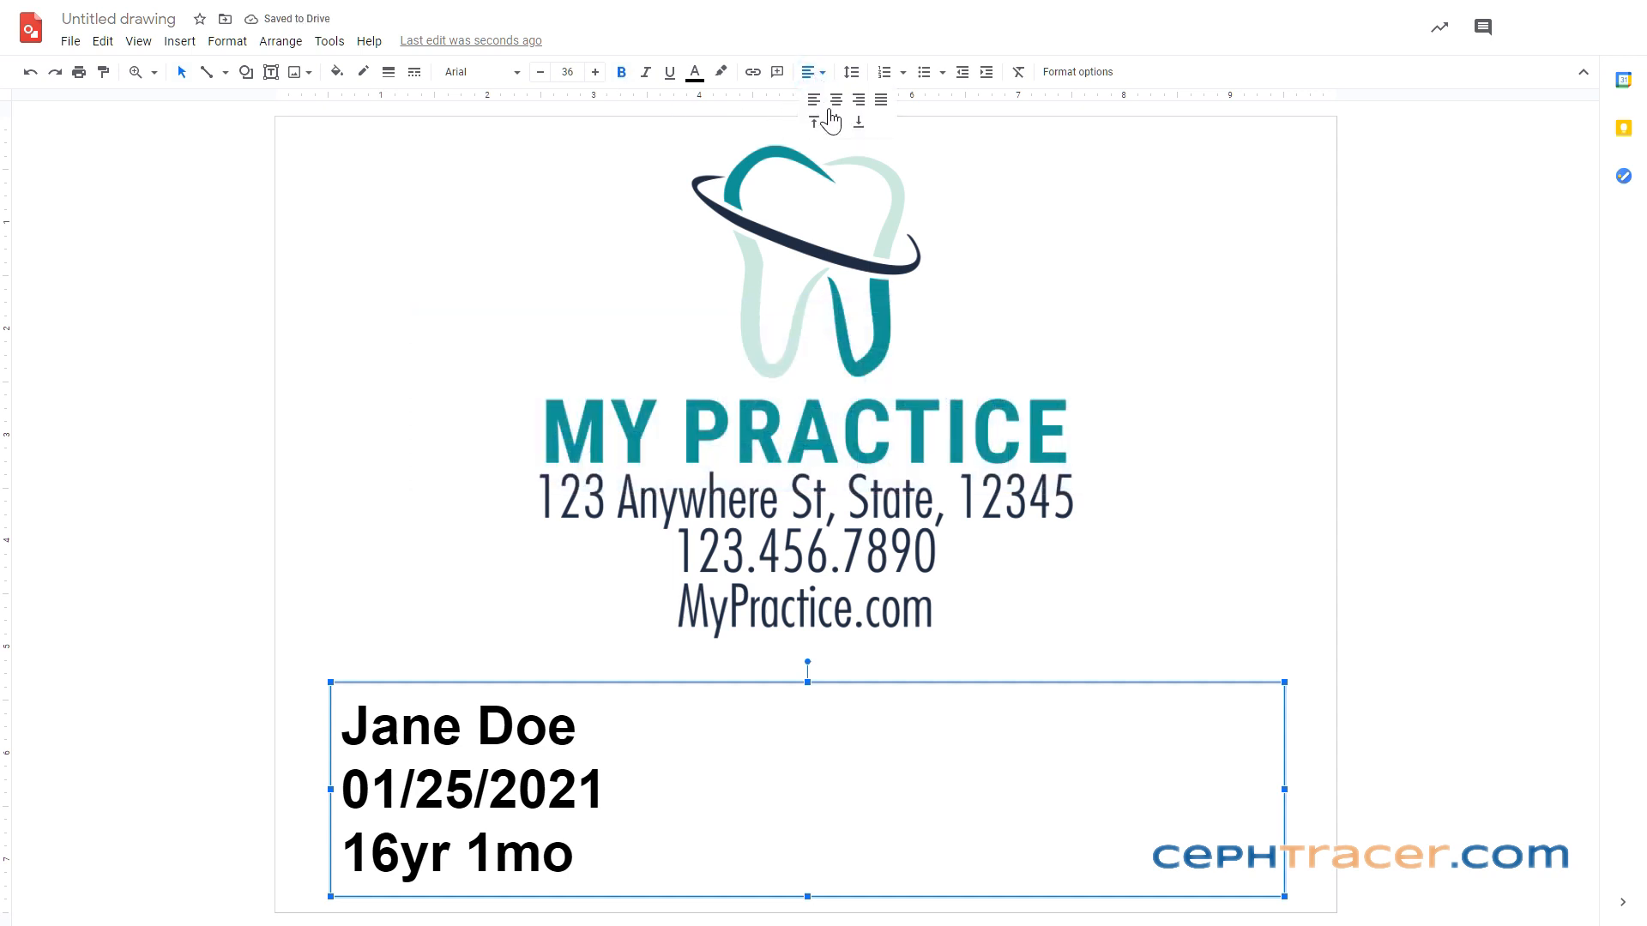
{"action": "left_click", "coordinate": [836, 105]}
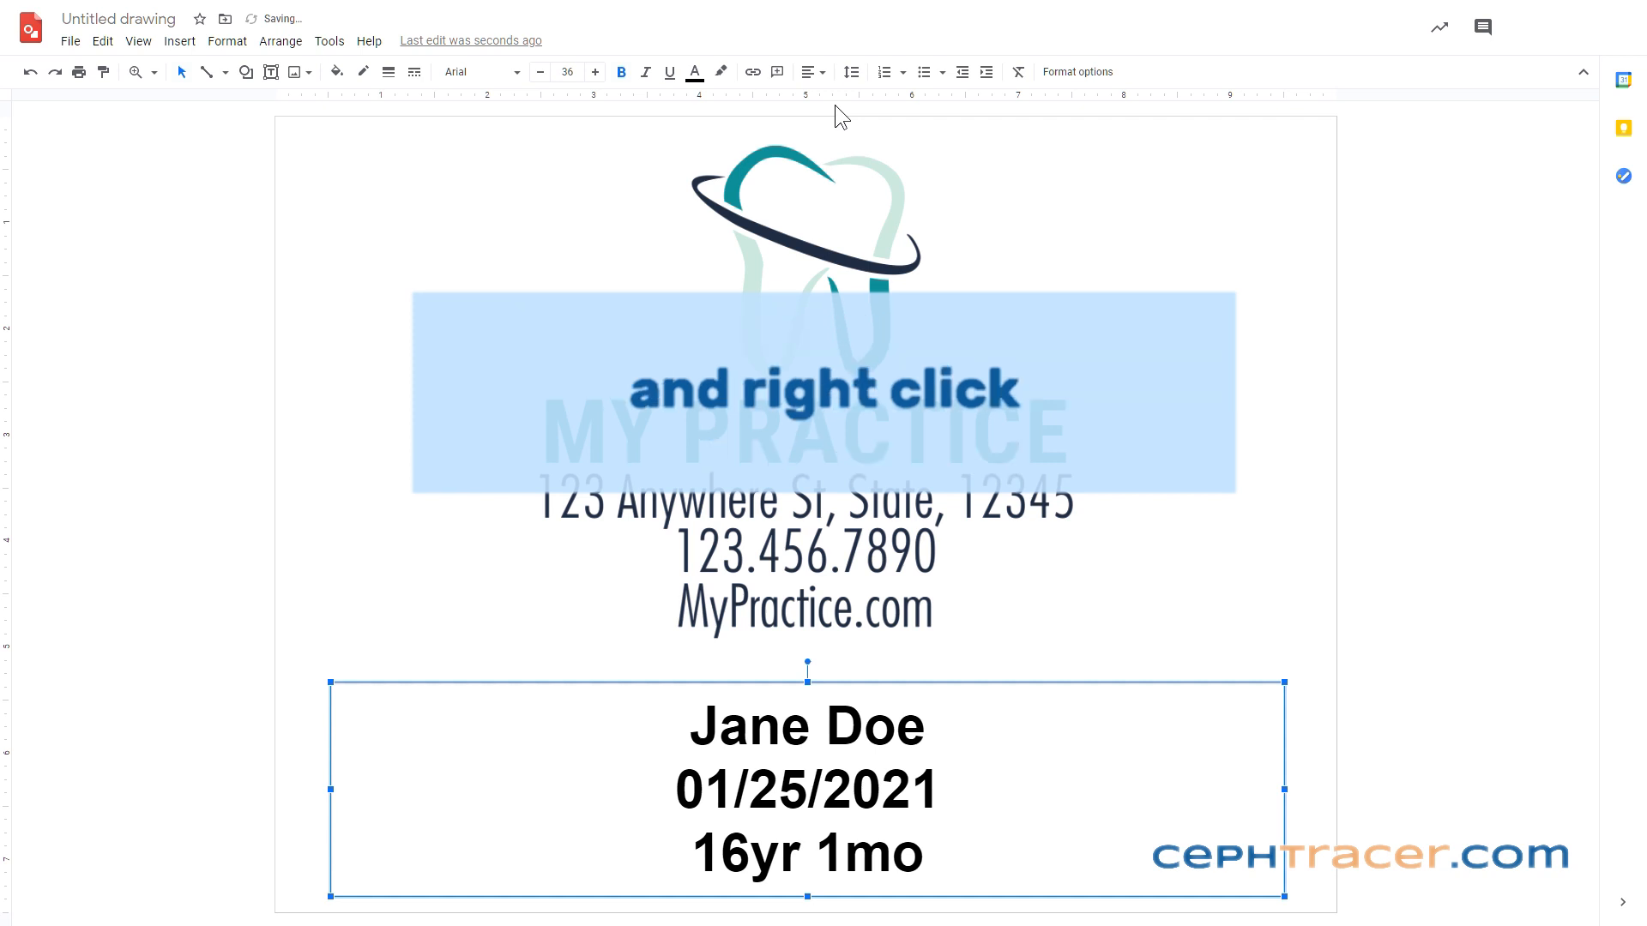
Center the patient text box horizontally on the page
{"action": "right_click", "coordinate": [536, 682]}
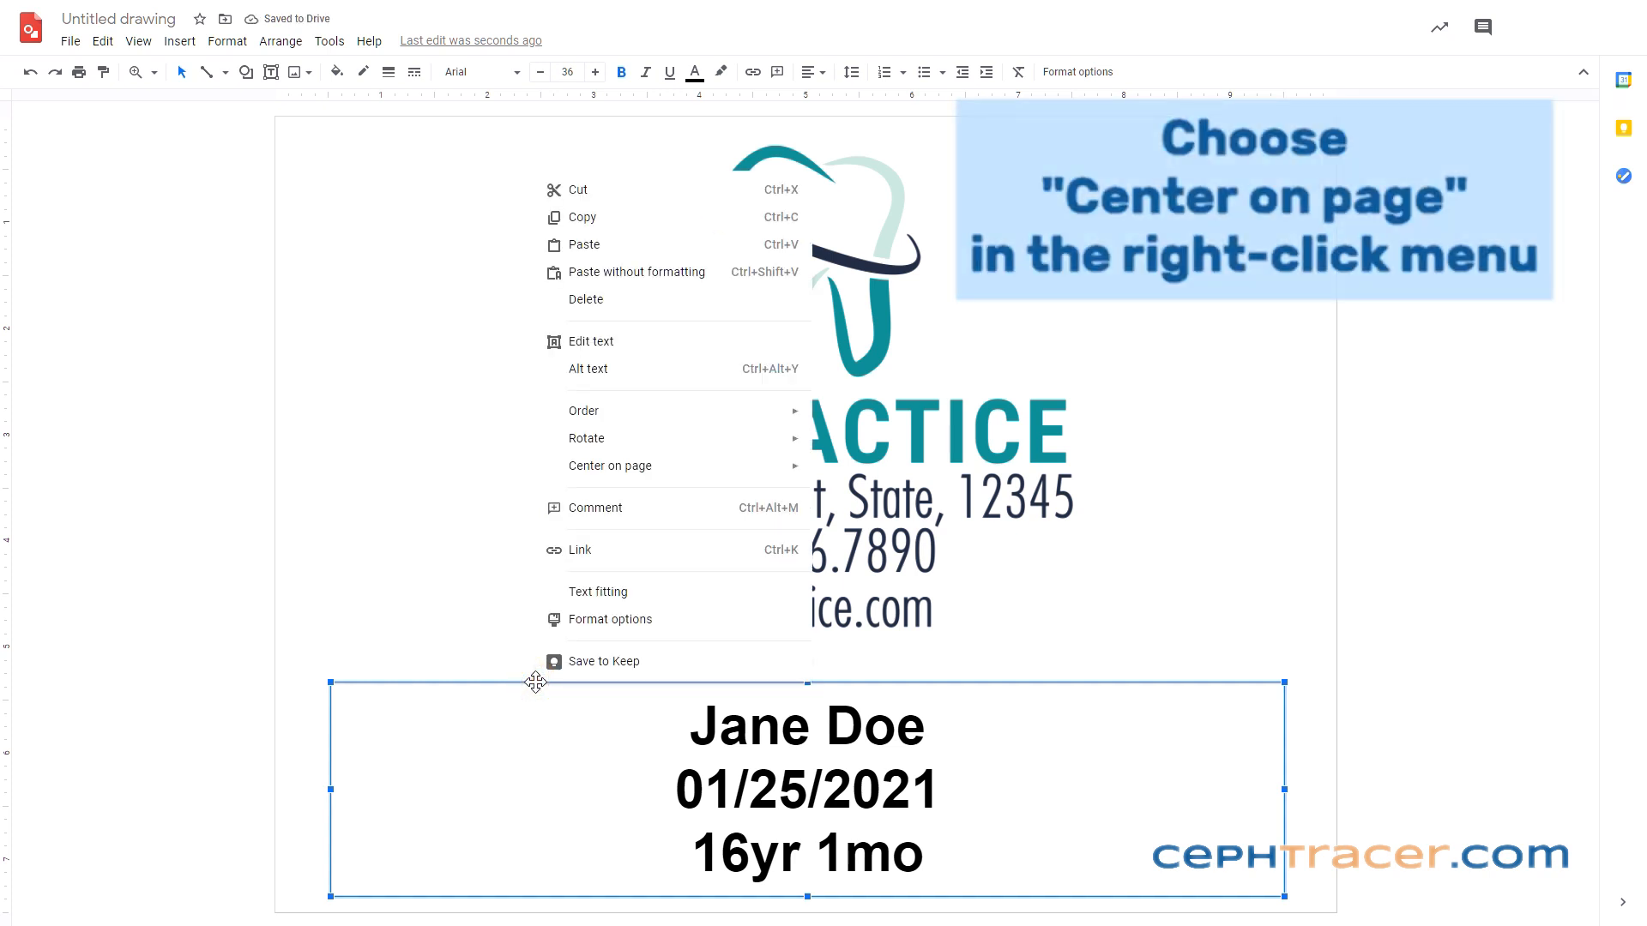
{"action": "mouse_move", "coordinate": [655, 478]}
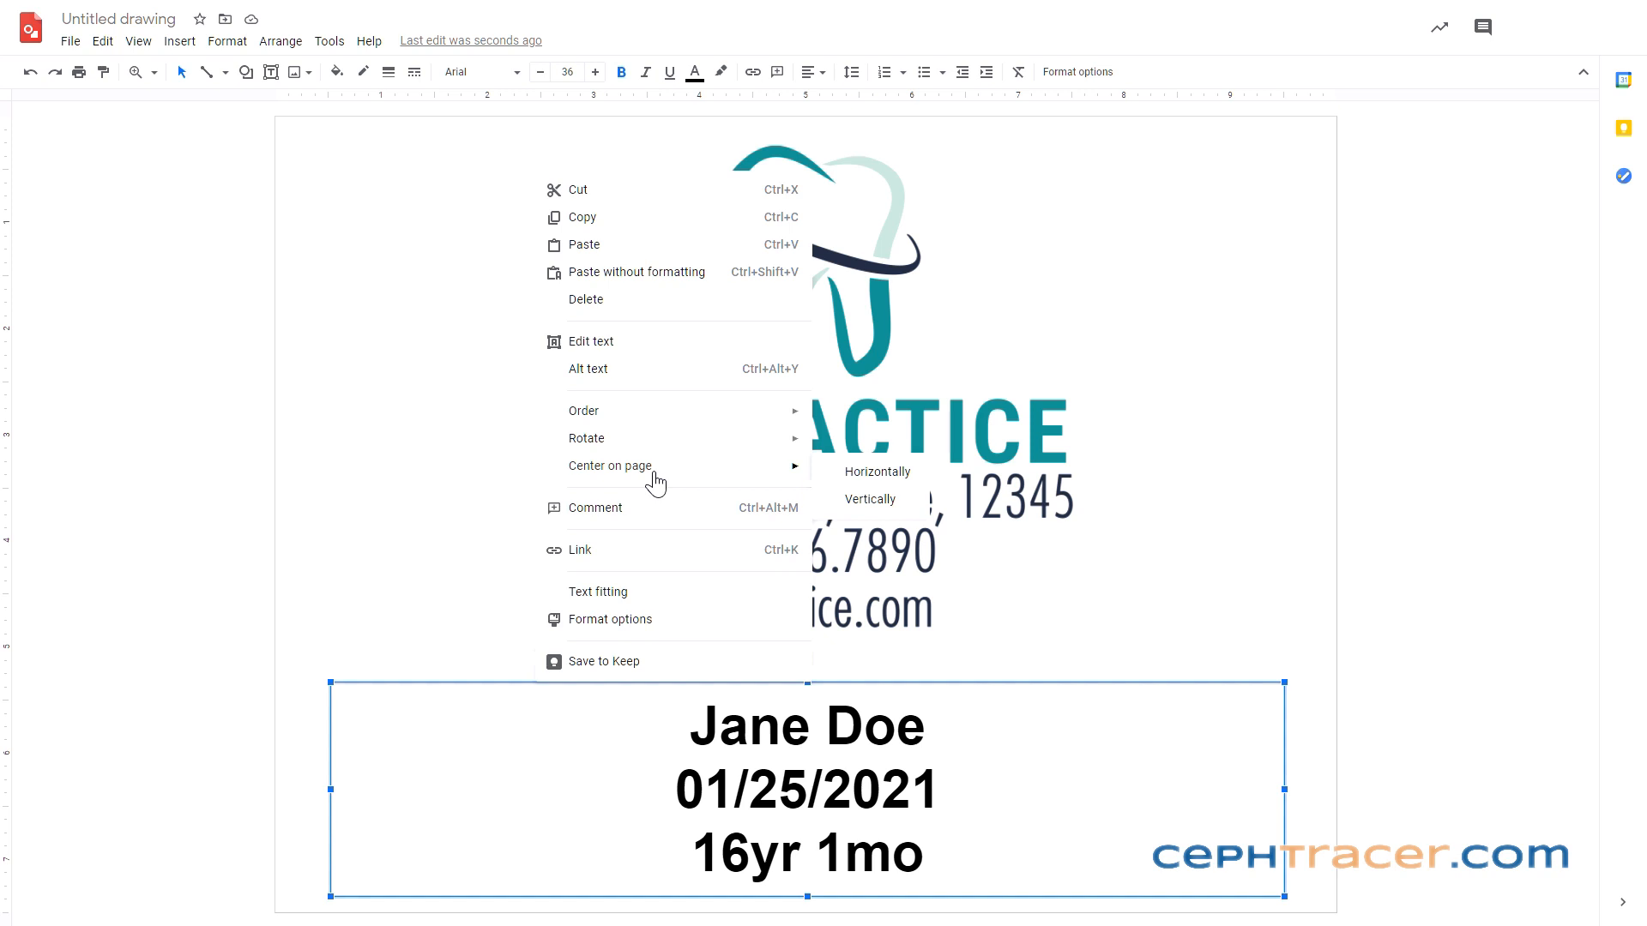
{"action": "left_click", "coordinate": [830, 474]}
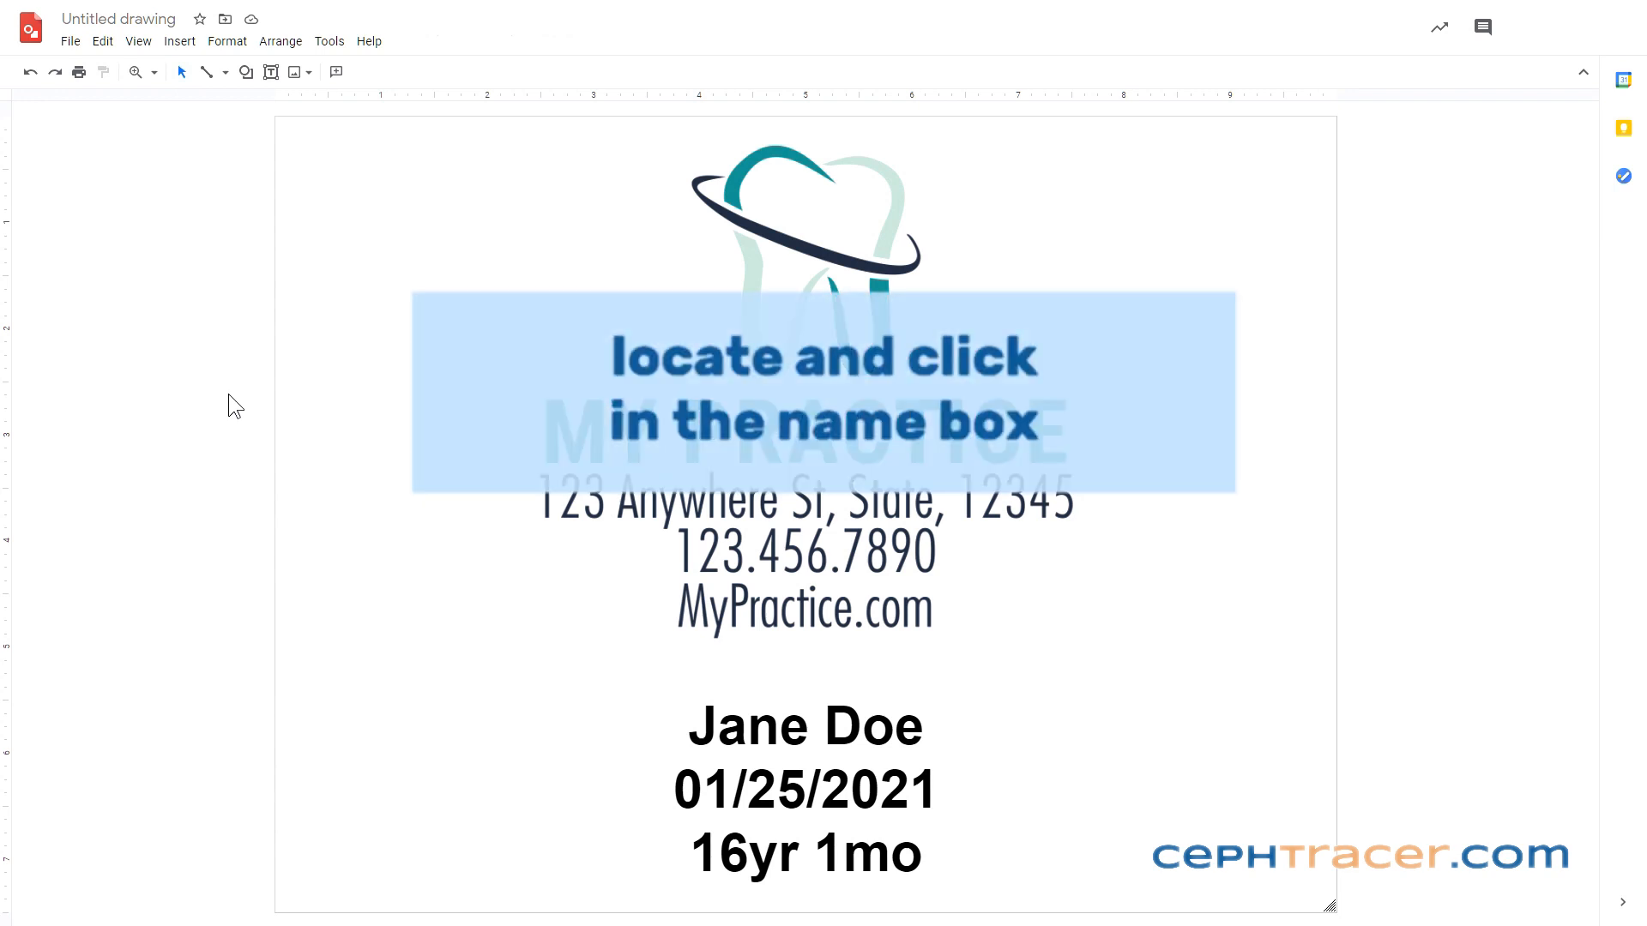
Rename the untitled drawing as "patient info"
{"action": "left_click", "coordinate": [94, 20]}
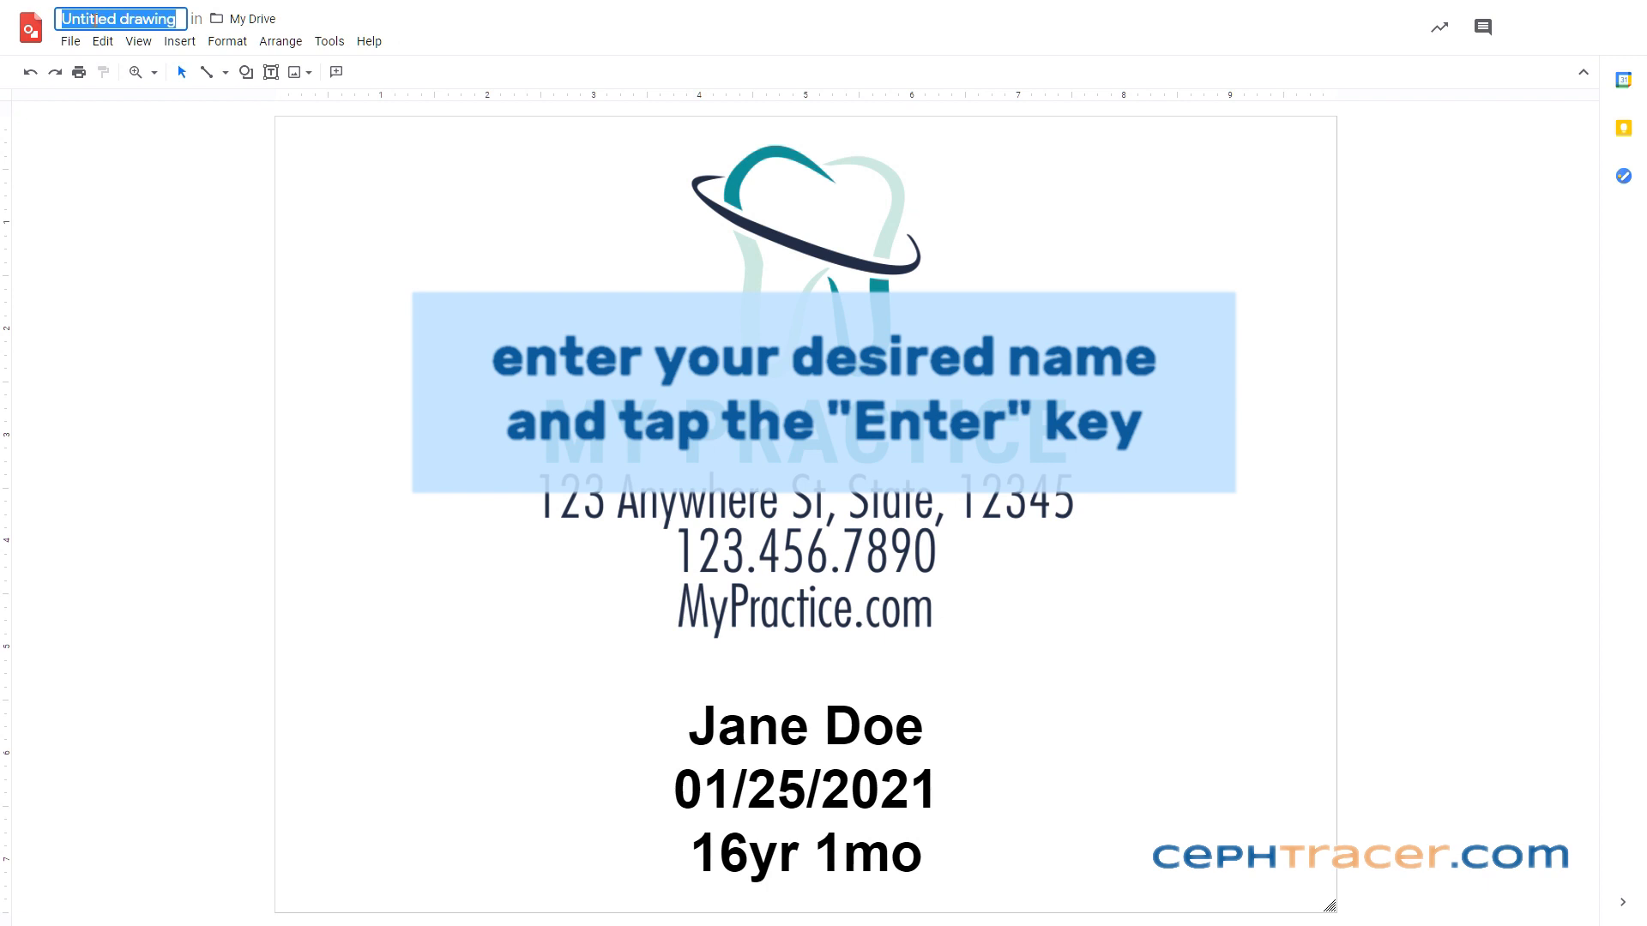
{"action": "type", "text": "patient info"}
{"action": "key", "text": "Return"}
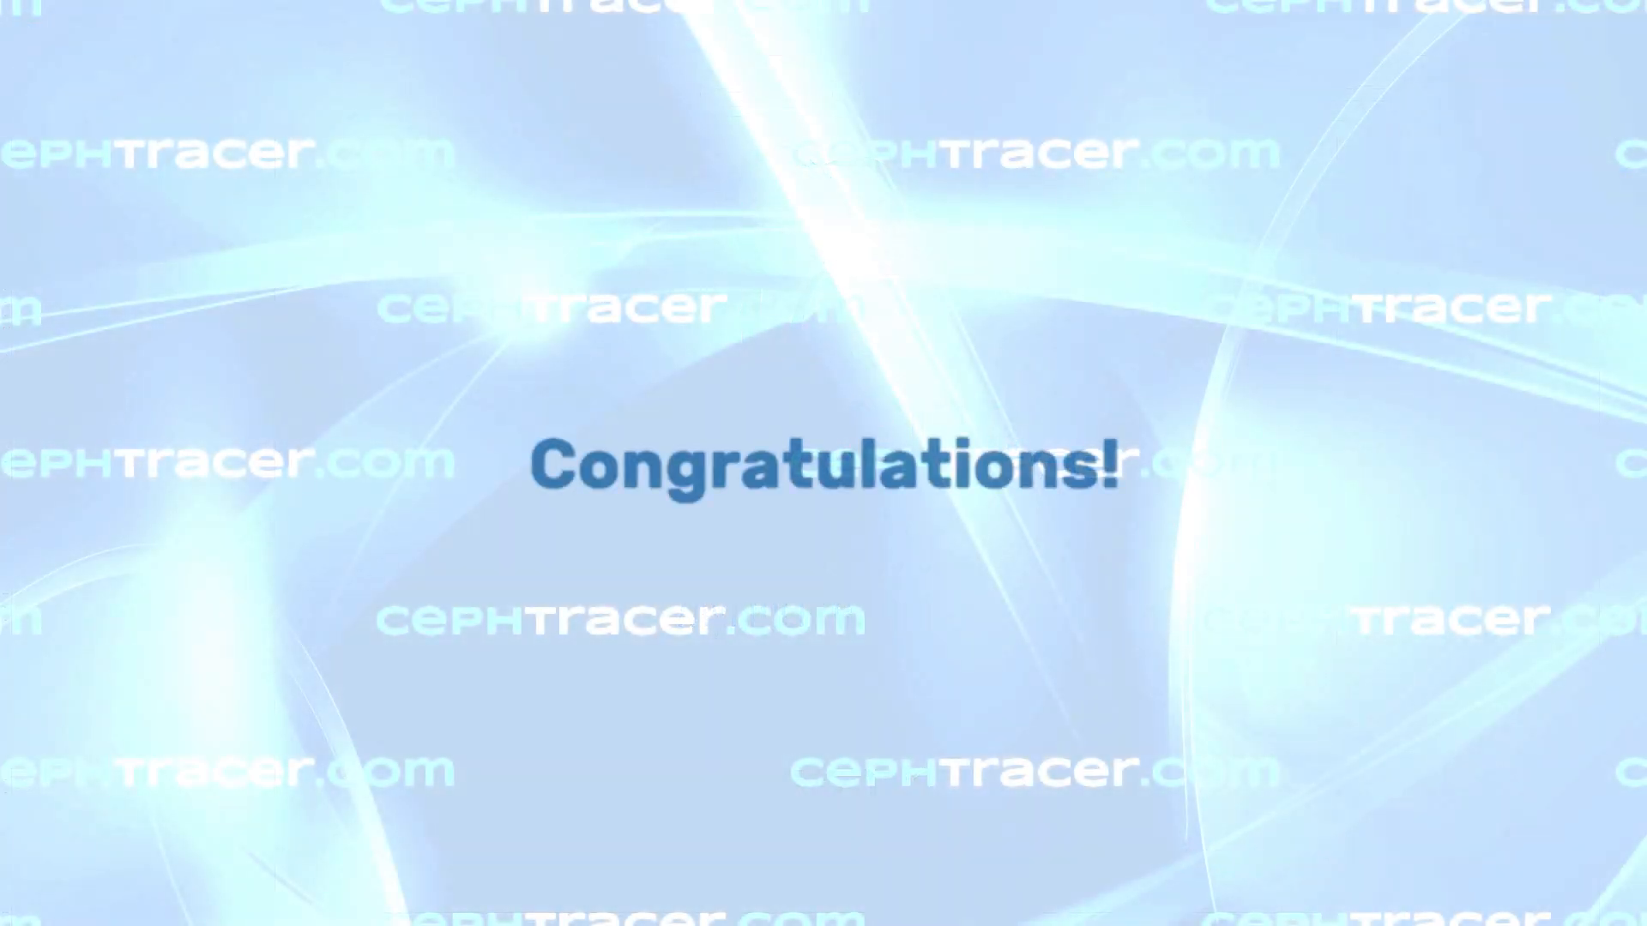